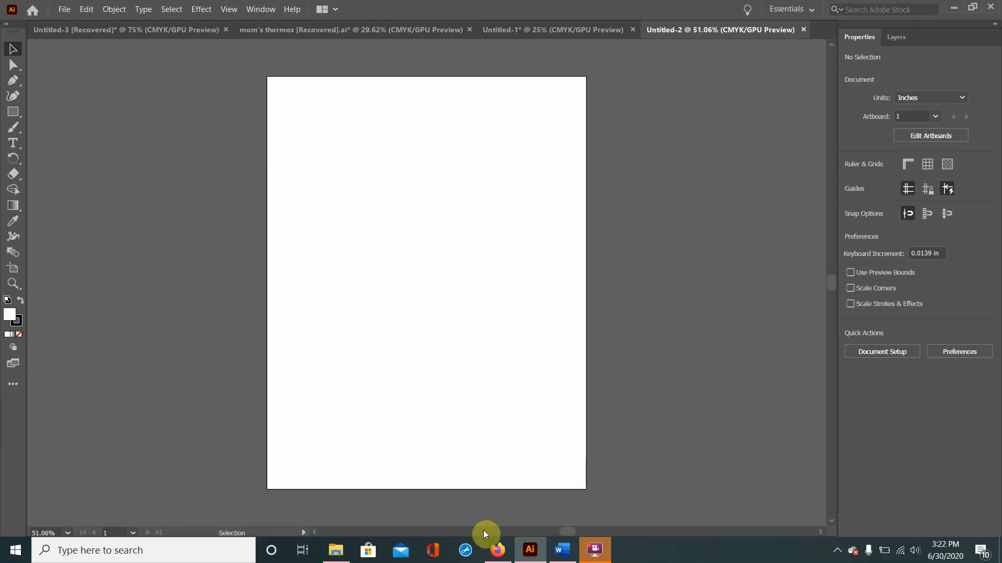
Copy the basketball in mid air photo from the browser's image results and paste it into the blank Untitled-2 Illustrator document.
{"action": "left_click", "coordinate": [492, 543]}
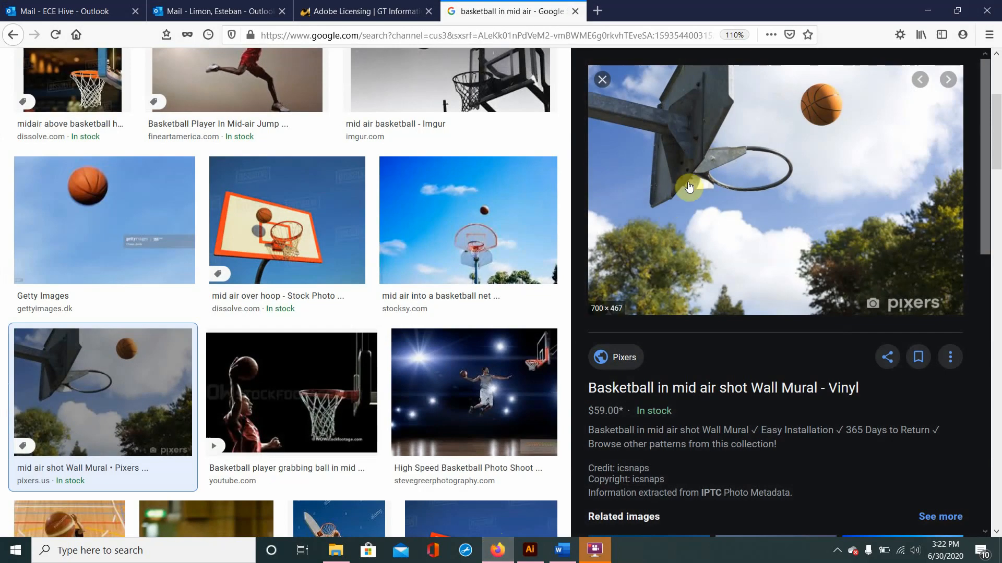
{"action": "right_click", "coordinate": [689, 187]}
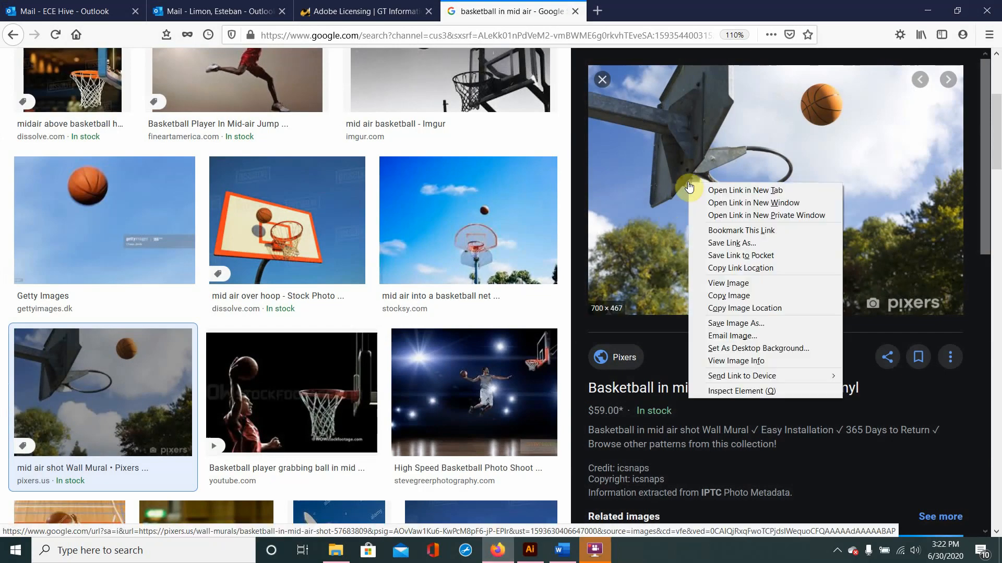
{"action": "left_click", "coordinate": [740, 296]}
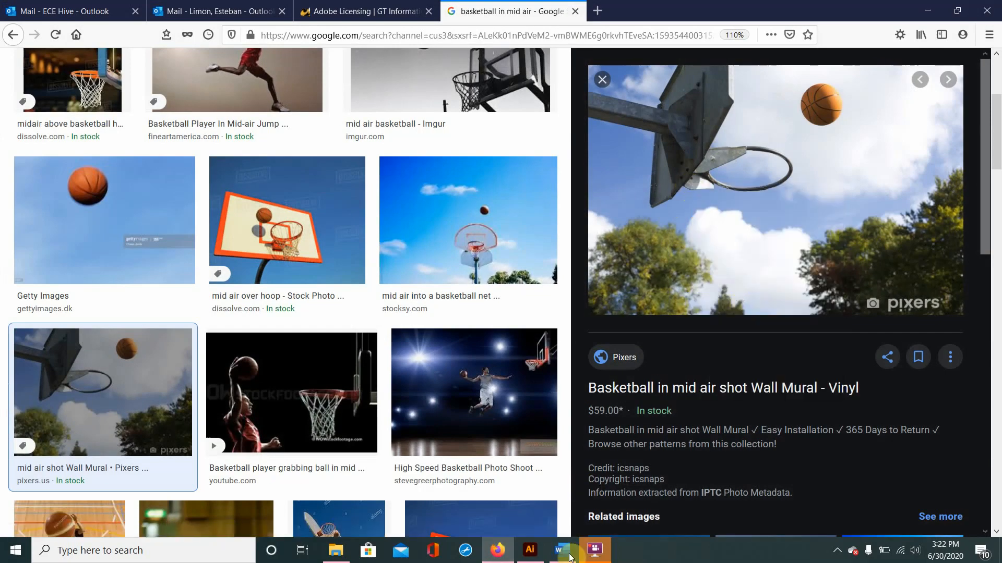
{"action": "left_click", "coordinate": [542, 556]}
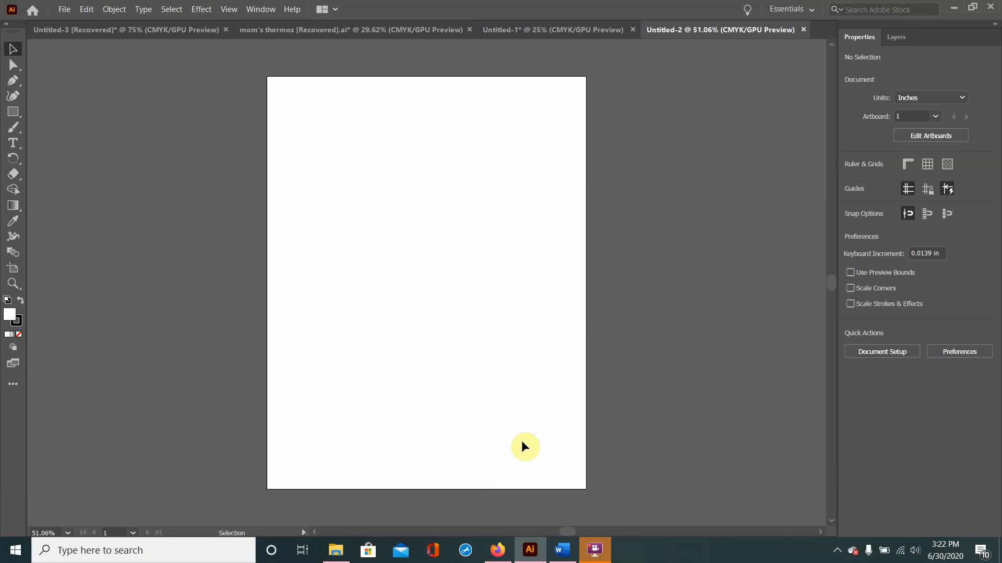
{"action": "key", "text": "ctrl+v"}
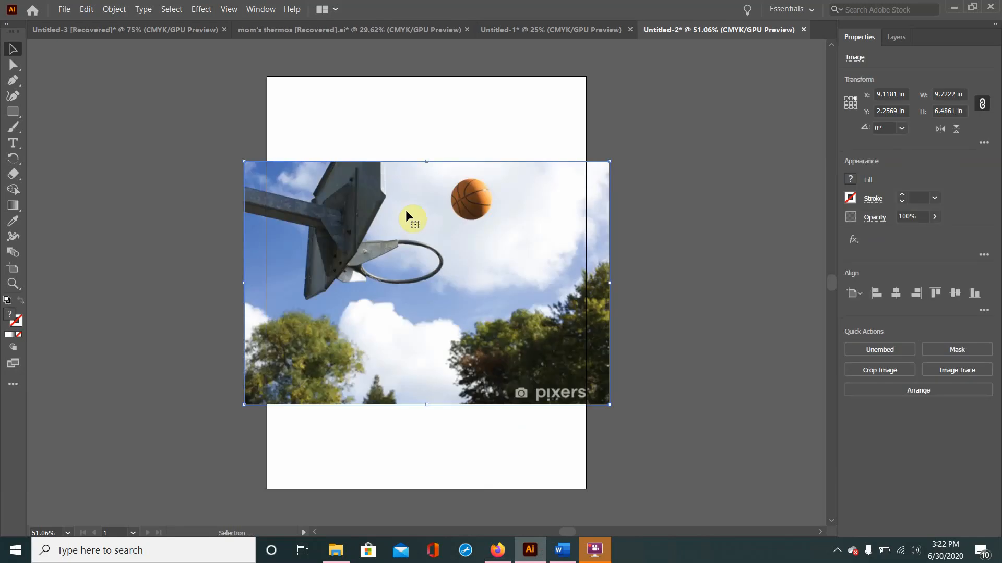
{"action": "left_click", "coordinate": [468, 118]}
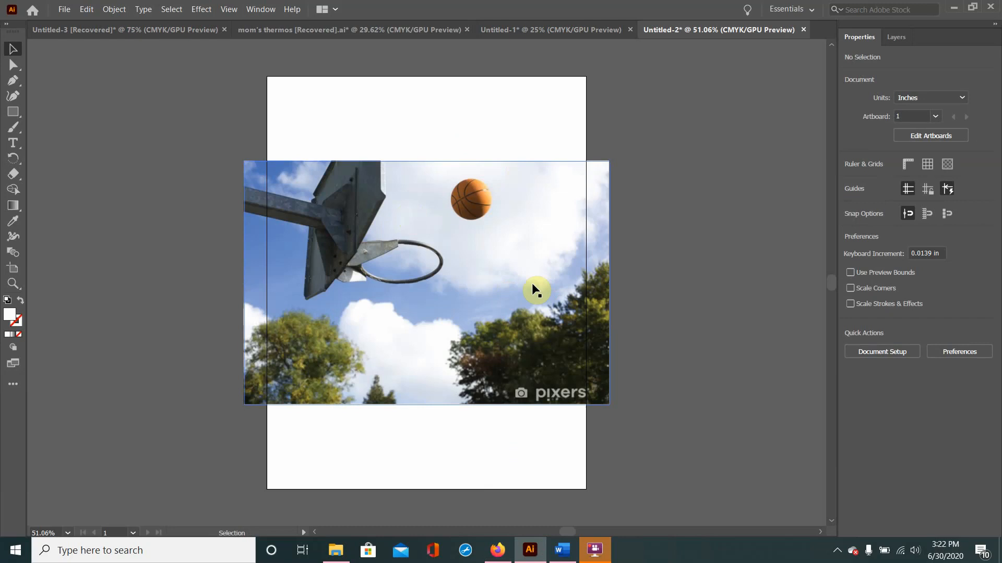
{"action": "left_click", "coordinate": [486, 215]}
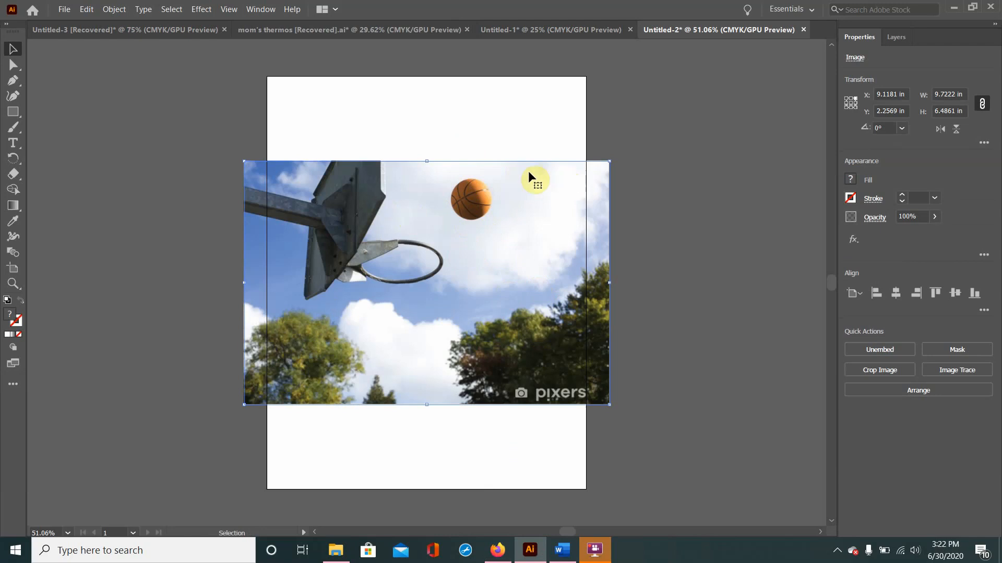
Start a Curvature tool path on the basketball's lower-left edge and trace it along the bottom of the ball.
{"action": "left_click", "coordinate": [47, 528]}
{"action": "type", "text": "400"}
{"action": "key", "text": "Return"}
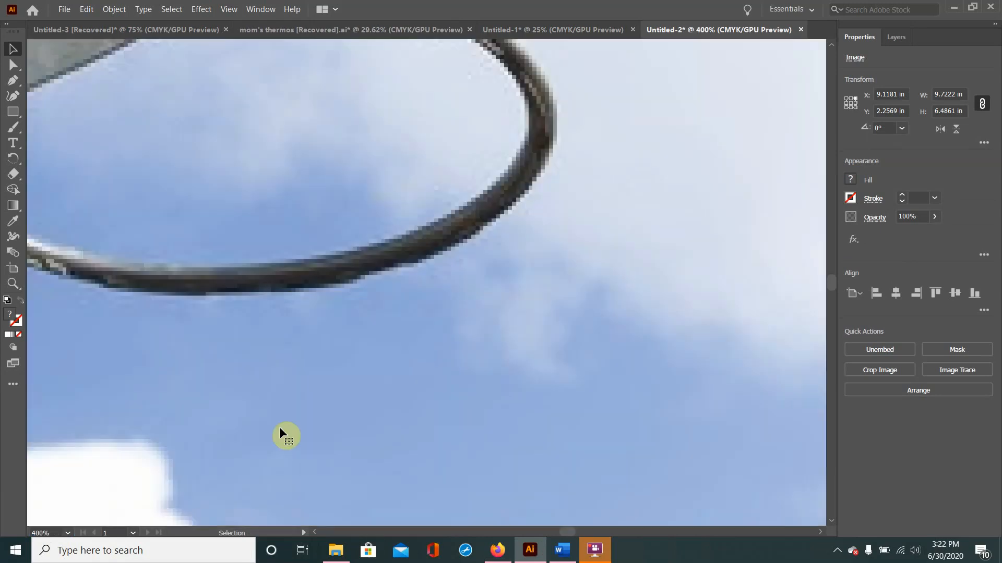
{"action": "scroll", "coordinate": [280, 427], "scroll_direction": "right", "scroll_amount": 8}
{"action": "scroll", "coordinate": [279, 427], "scroll_direction": "right", "scroll_amount": 5}
{"action": "scroll", "coordinate": [279, 427], "scroll_direction": "down", "scroll_amount": 6}
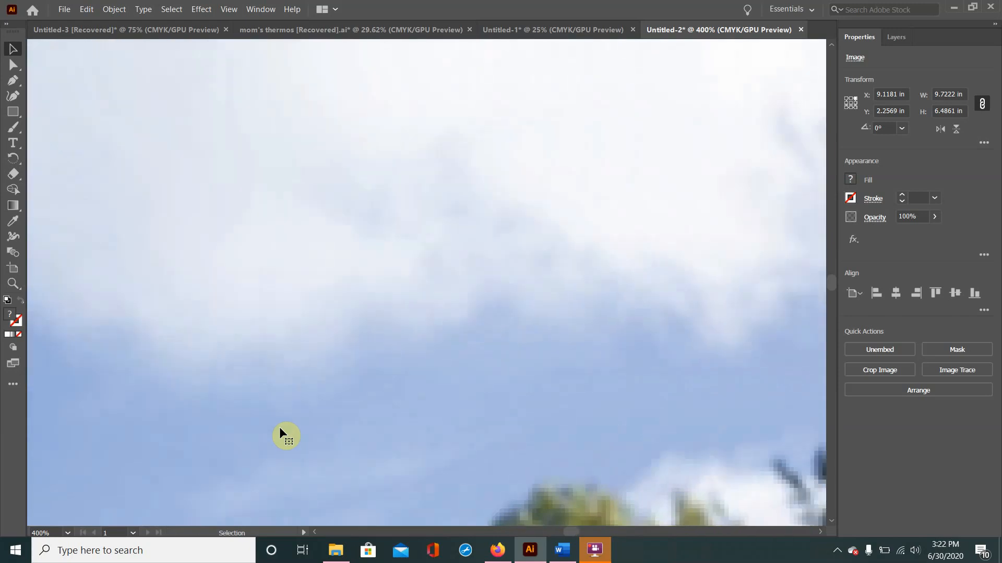
{"action": "scroll", "coordinate": [280, 427], "scroll_direction": "left", "scroll_amount": 11}
{"action": "scroll", "coordinate": [279, 427], "scroll_direction": "up", "scroll_amount": 9}
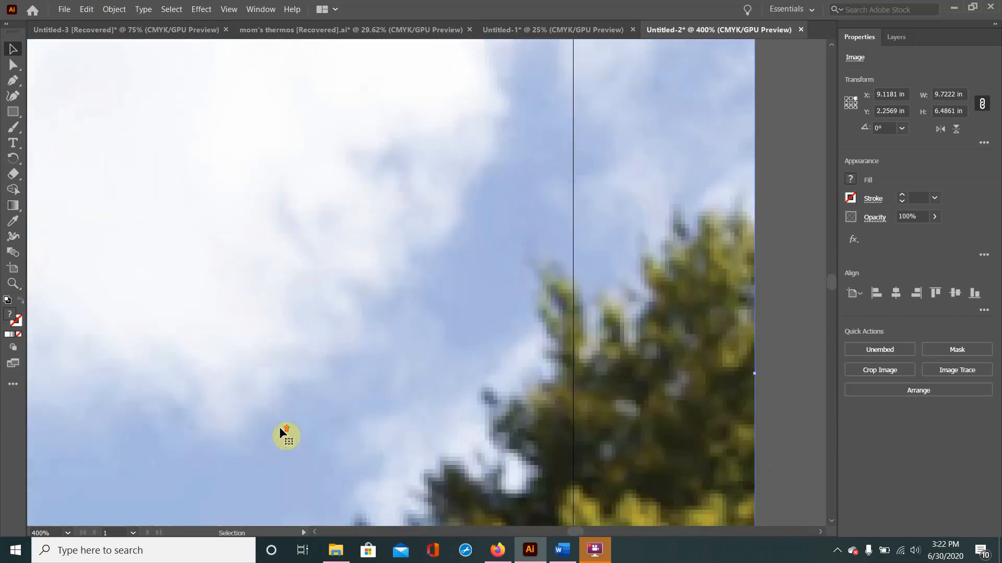
{"action": "scroll", "coordinate": [279, 427], "scroll_direction": "left", "scroll_amount": 3}
{"action": "scroll", "coordinate": [280, 426], "scroll_direction": "up", "scroll_amount": 5}
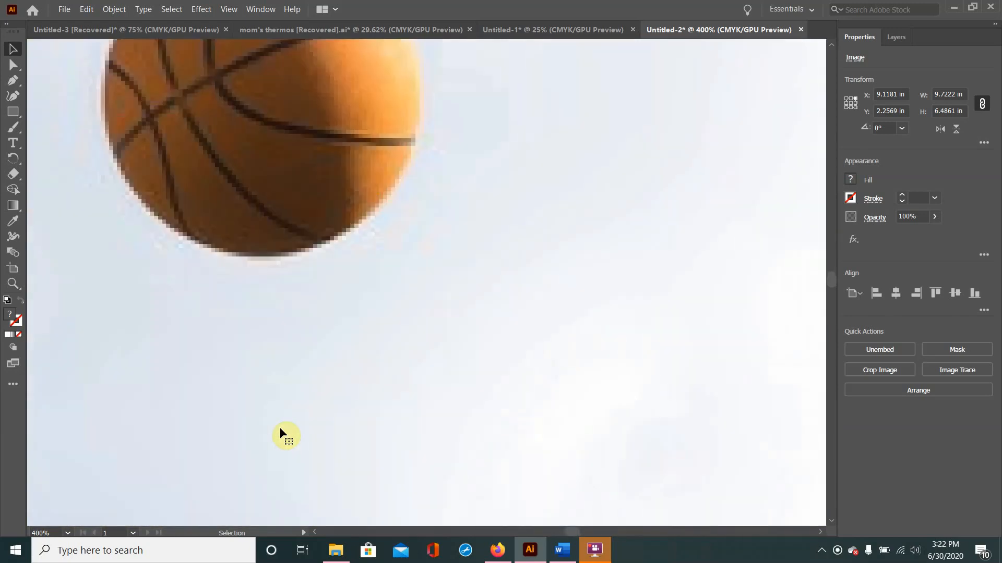
{"action": "scroll", "coordinate": [280, 427], "scroll_direction": "down", "scroll_amount": 2}
{"action": "scroll", "coordinate": [280, 427], "scroll_direction": "up", "scroll_amount": 1}
{"action": "scroll", "coordinate": [281, 433], "scroll_direction": "up", "scroll_amount": 1}
{"action": "scroll", "coordinate": [282, 433], "scroll_direction": "left", "scroll_amount": 4}
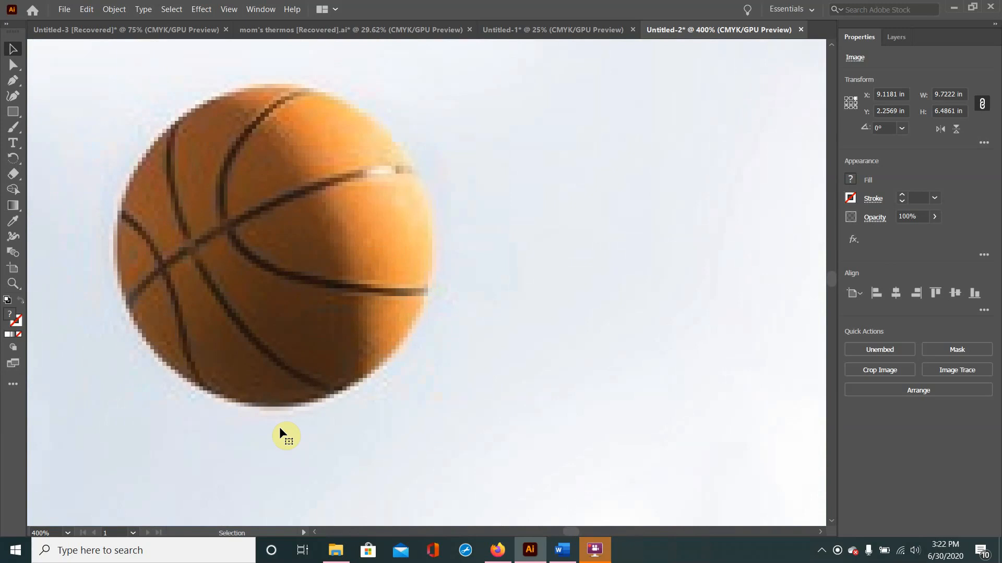
{"action": "left_click", "coordinate": [13, 95]}
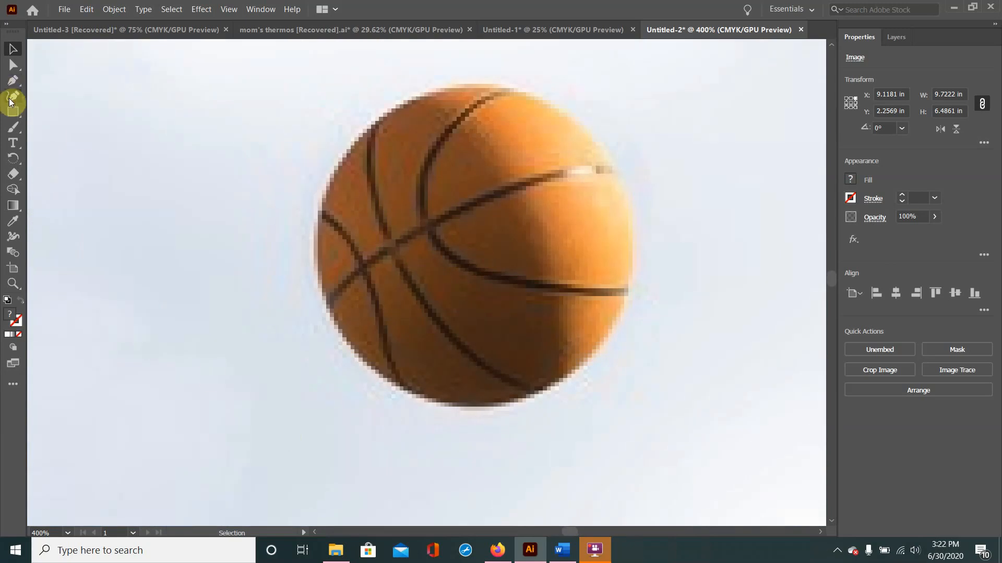
{"action": "left_click", "coordinate": [343, 333]}
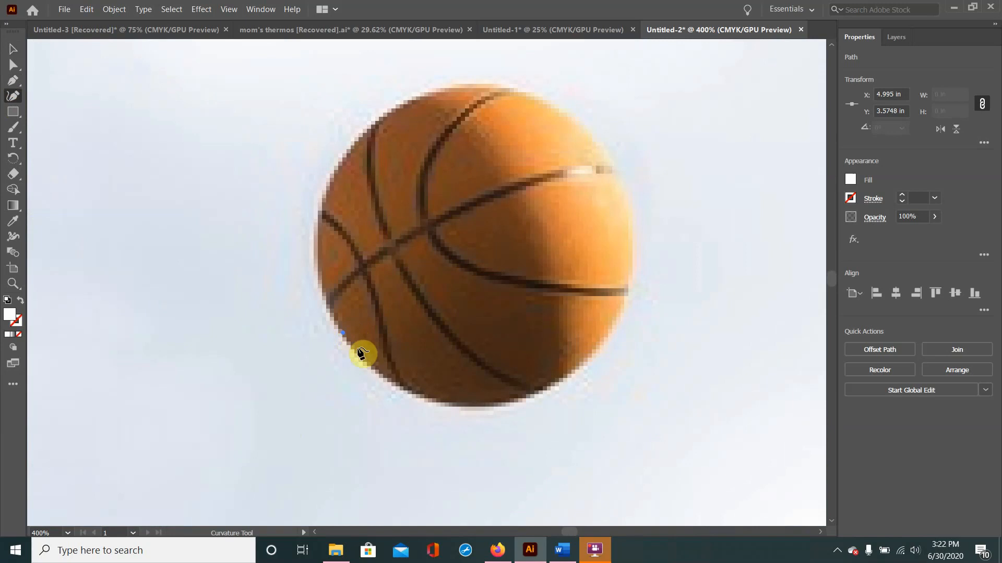
{"action": "left_click", "coordinate": [379, 372]}
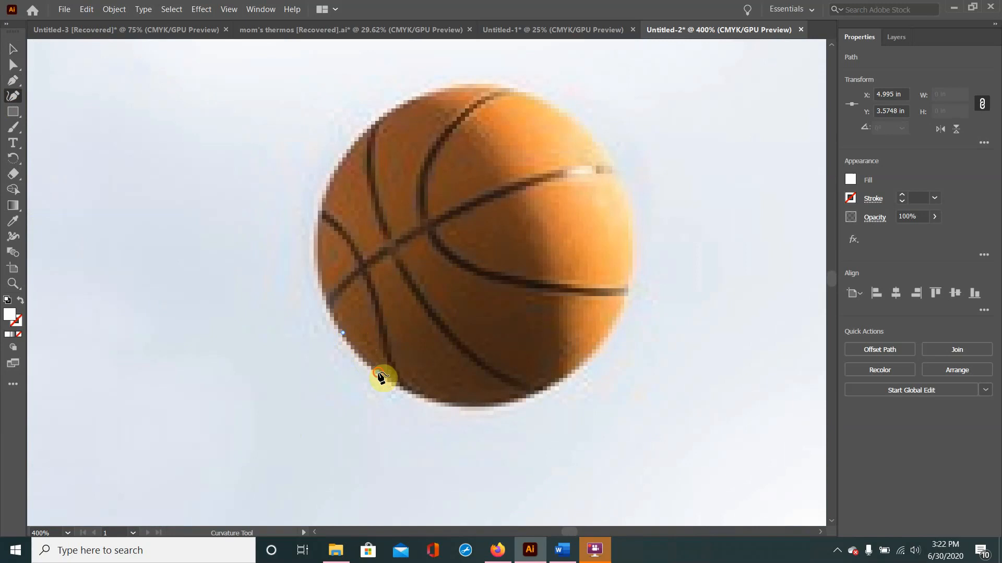
{"action": "left_click", "coordinate": [435, 402]}
{"action": "left_click", "coordinate": [464, 408]}
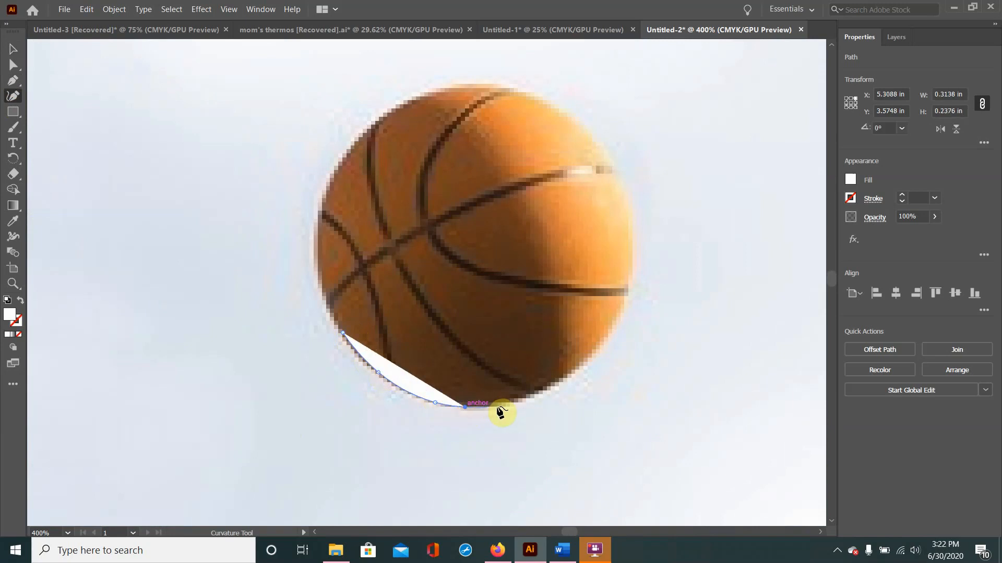
{"action": "left_click", "coordinate": [510, 403]}
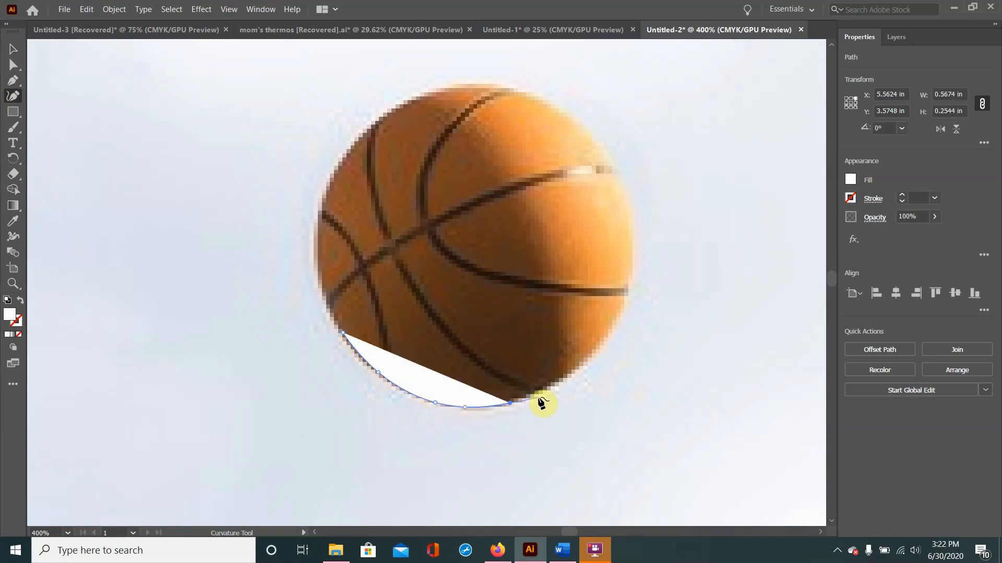
Set the fill of the traced path to None.
{"action": "left_click", "coordinate": [851, 179]}
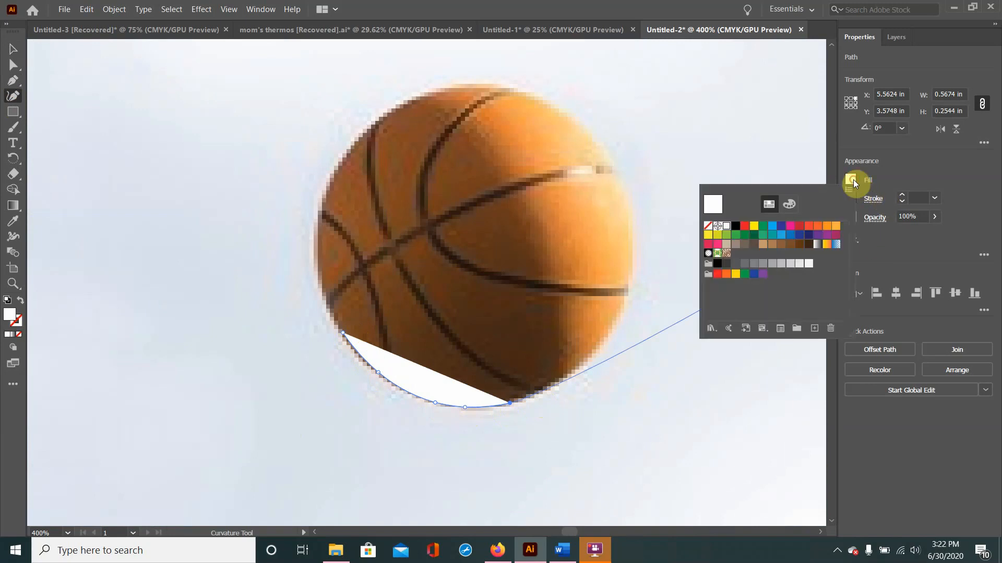
{"action": "left_click", "coordinate": [709, 227]}
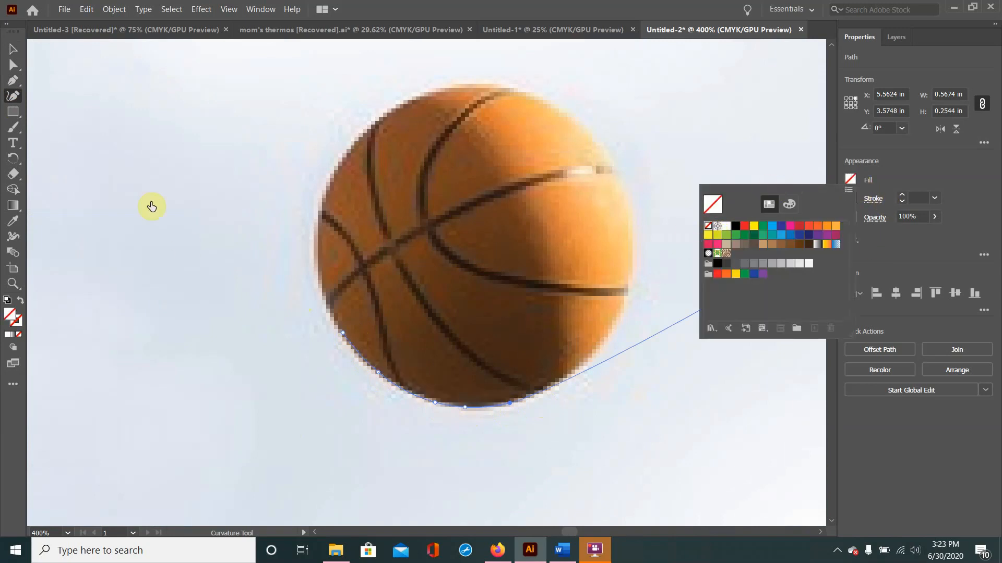
{"action": "left_click", "coordinate": [541, 389]}
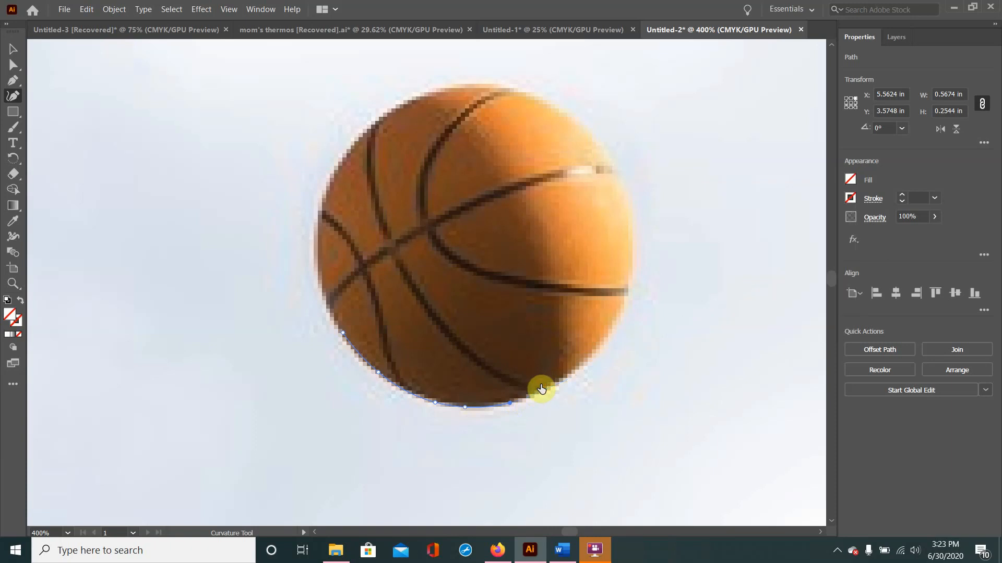
Continue the curved path up the basketball's right edge to its upper-right side.
{"action": "left_click", "coordinate": [570, 380]}
{"action": "left_click", "coordinate": [598, 348]}
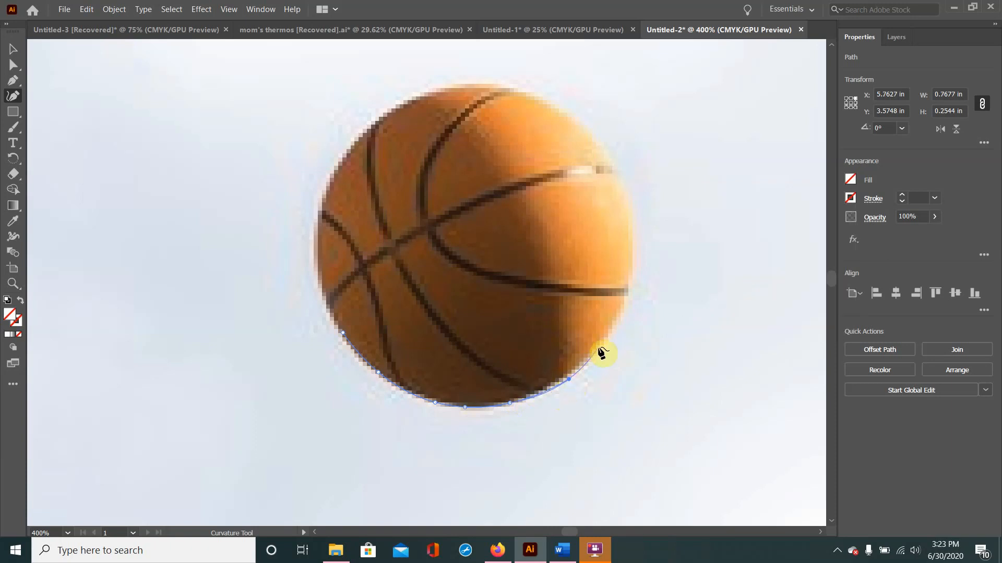
{"action": "left_click", "coordinate": [625, 302]}
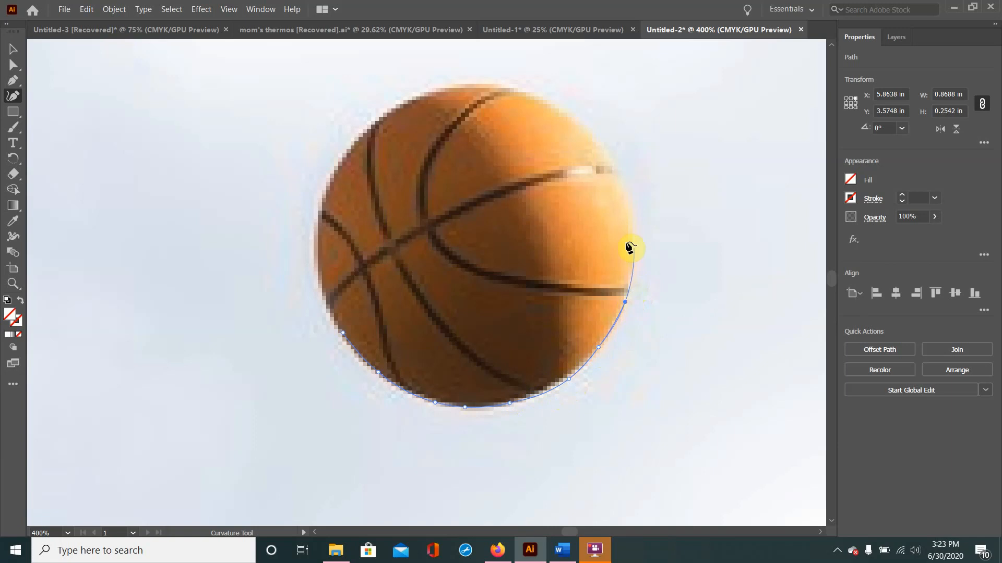
{"action": "left_click", "coordinate": [634, 235]}
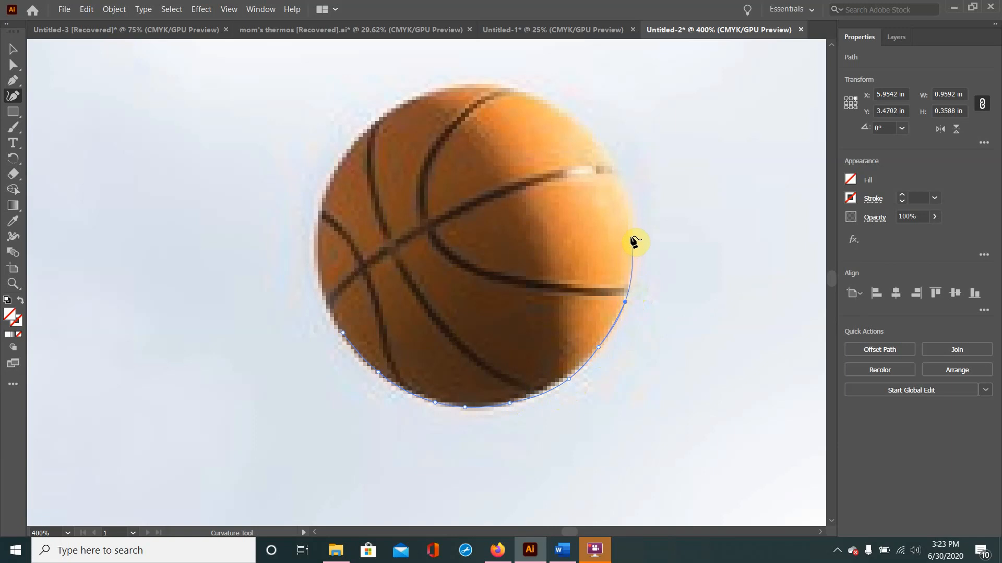
{"action": "left_click", "coordinate": [625, 179]}
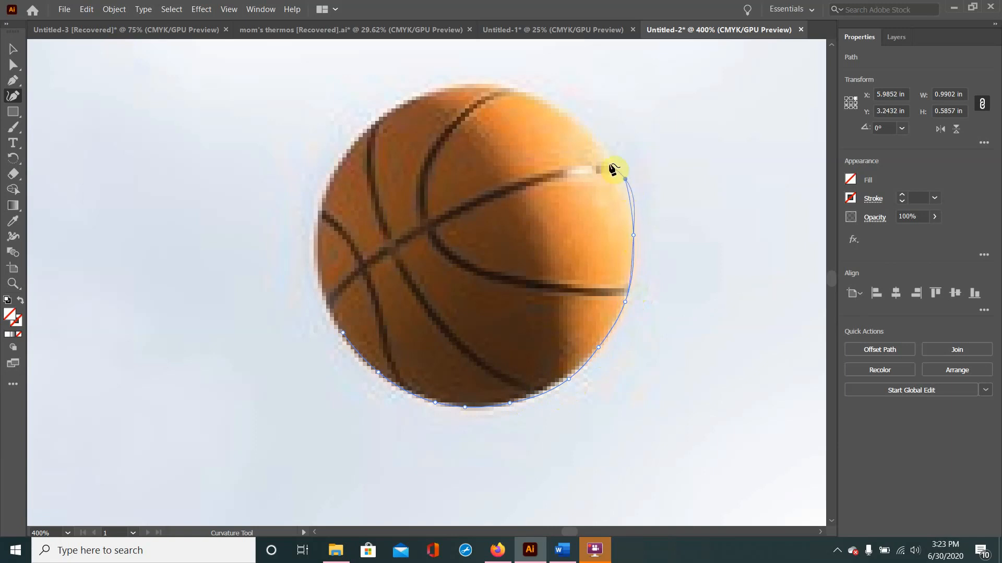
{"action": "left_click", "coordinate": [577, 126]}
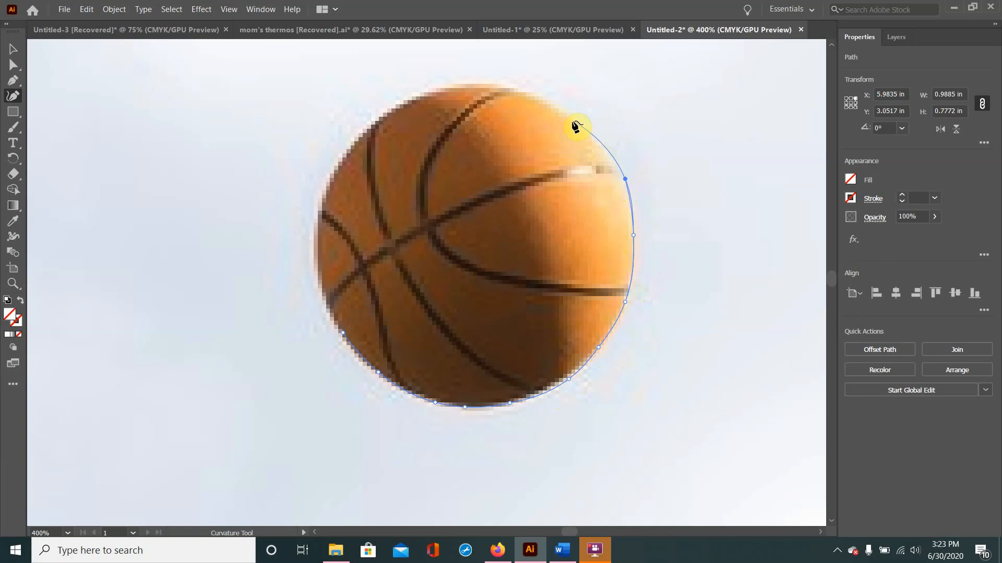
{"action": "left_click", "coordinate": [572, 121]}
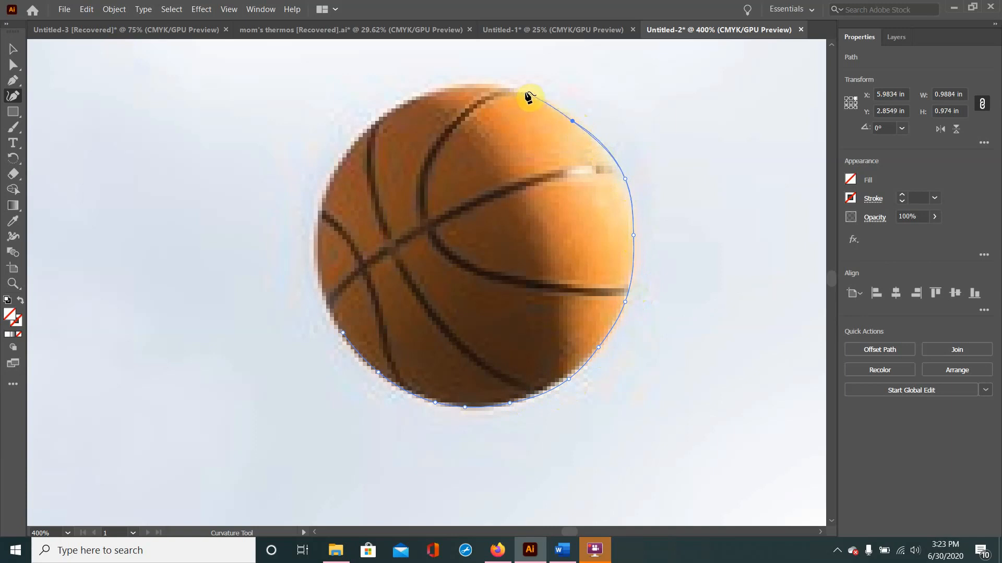
Trace the path over the basketball's top and down its left edge back to the starting anchor point.
{"action": "left_click", "coordinate": [523, 89]}
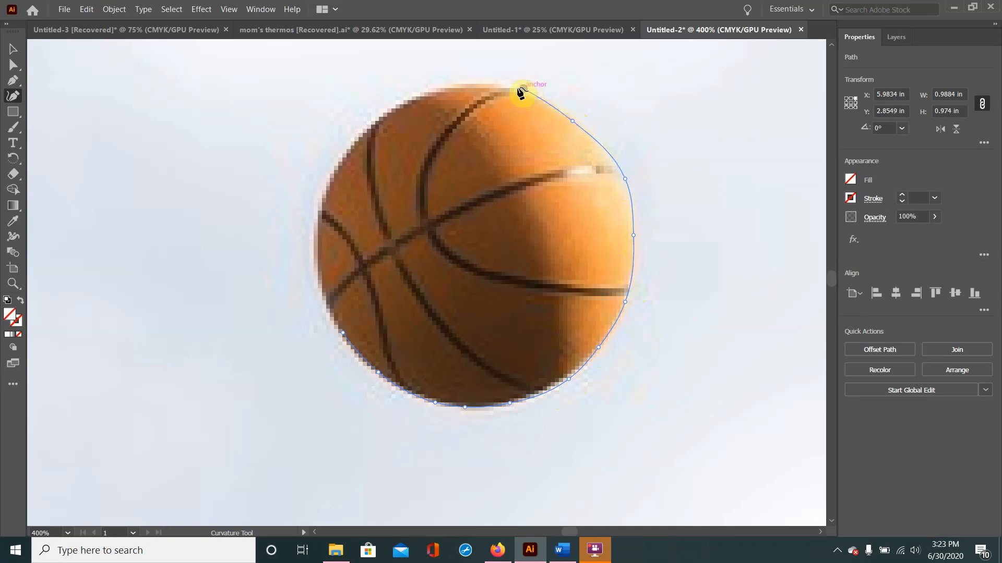
{"action": "left_click", "coordinate": [480, 85]}
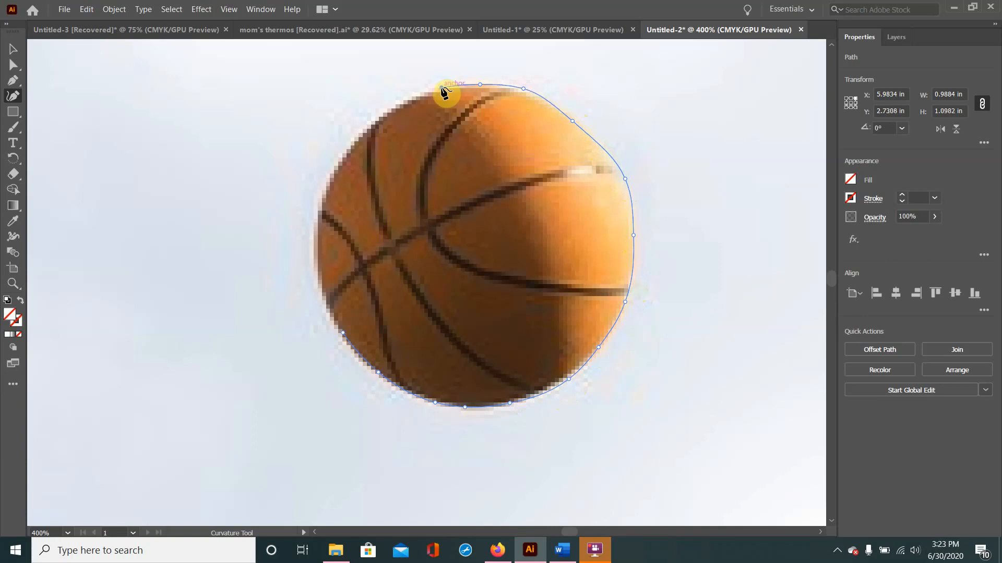
{"action": "left_click", "coordinate": [442, 88]}
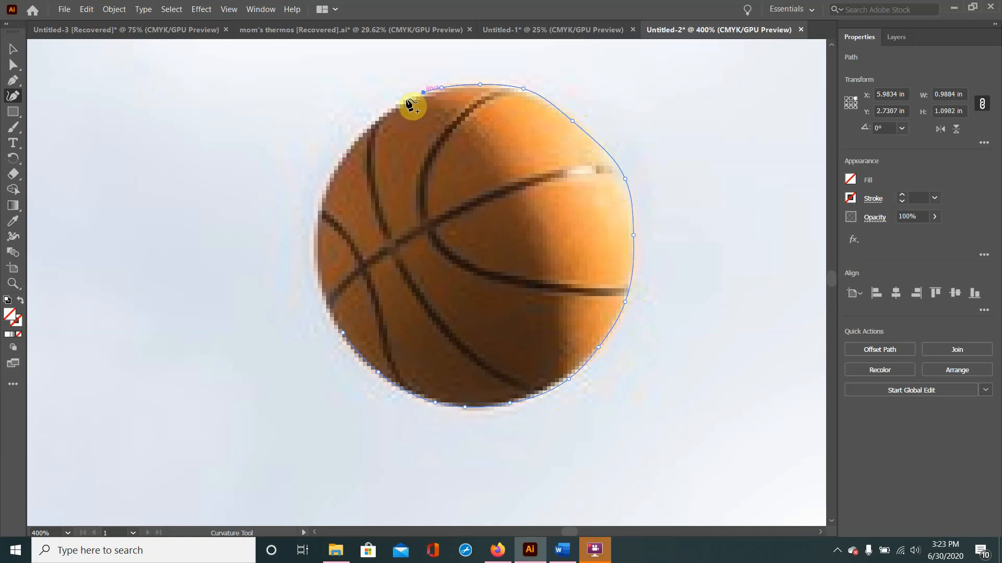
{"action": "left_click", "coordinate": [389, 109]}
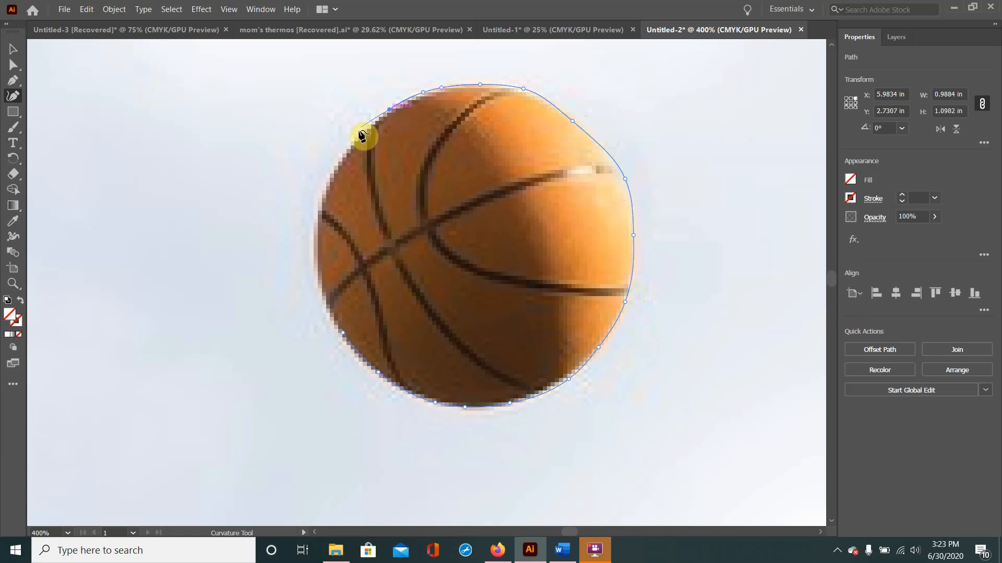
{"action": "left_click", "coordinate": [356, 141]}
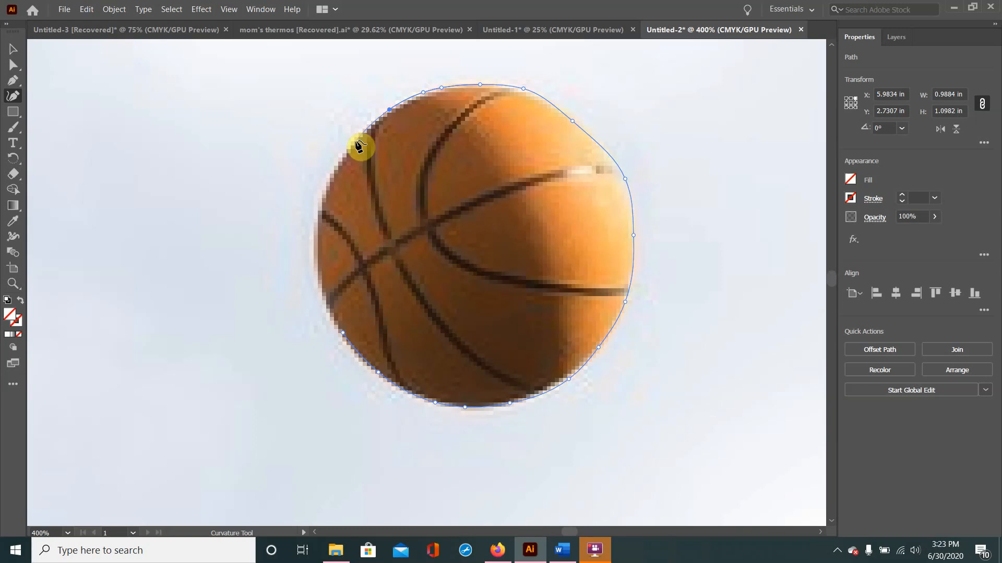
{"action": "left_click", "coordinate": [333, 170]}
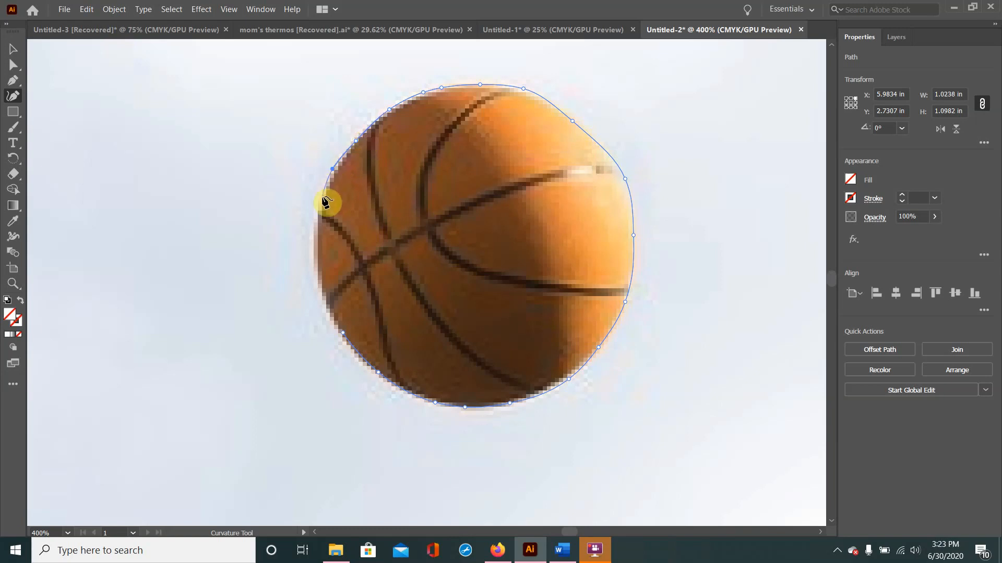
{"action": "left_click", "coordinate": [318, 229]}
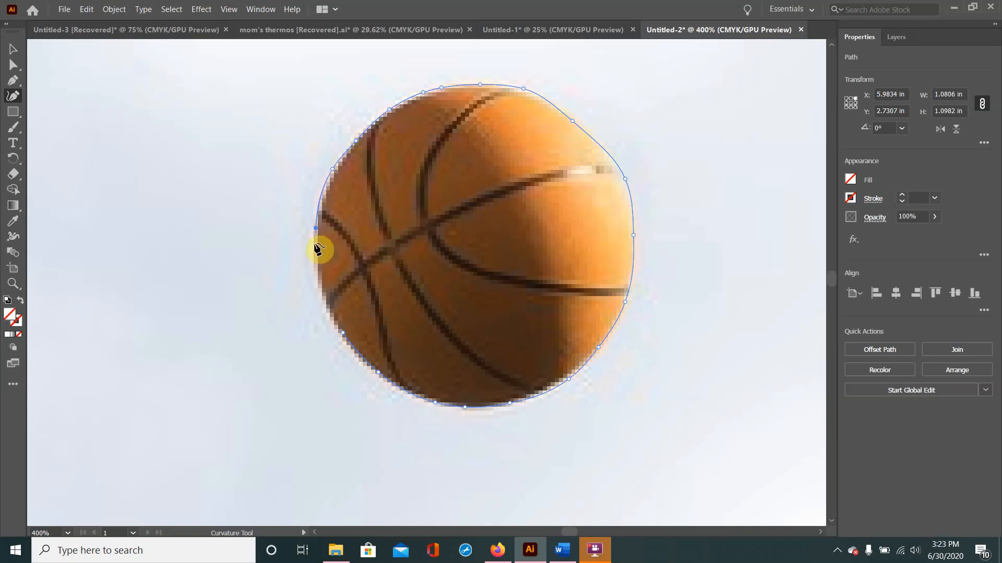
{"action": "left_click", "coordinate": [315, 249]}
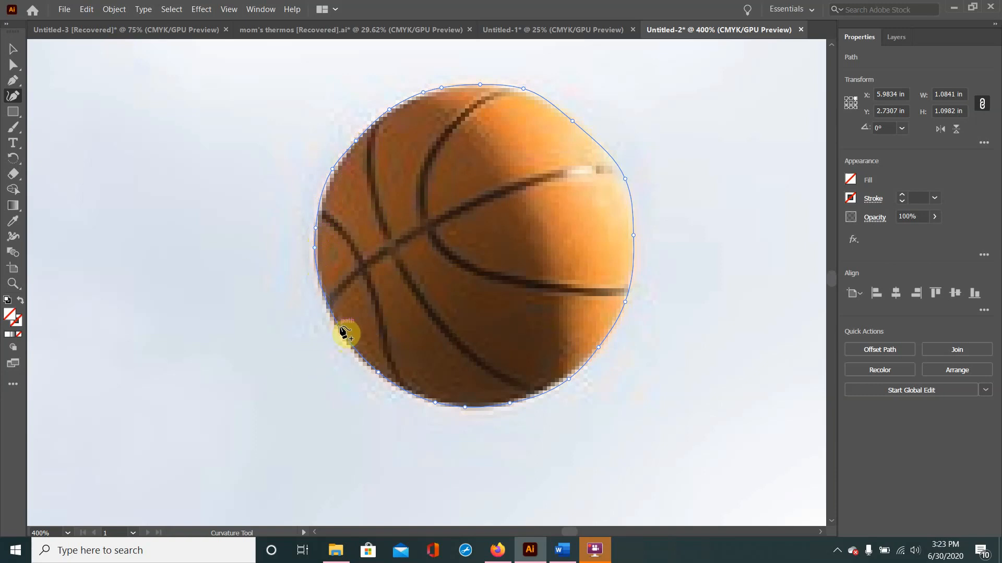
{"action": "left_click", "coordinate": [343, 333]}
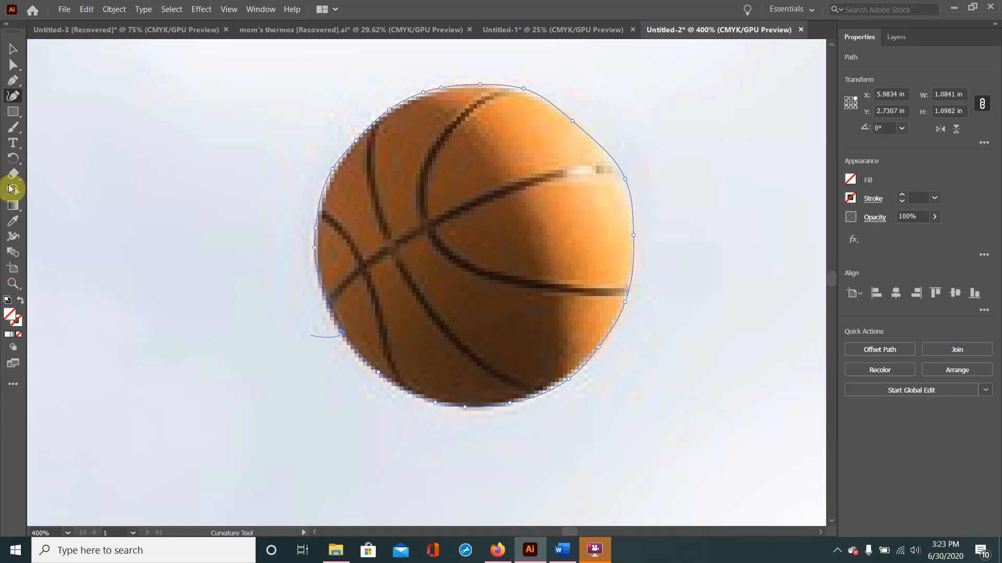
Make a clipping mask from the court photo and the finished basketball path to isolate the ball.
{"action": "left_click", "coordinate": [14, 49]}
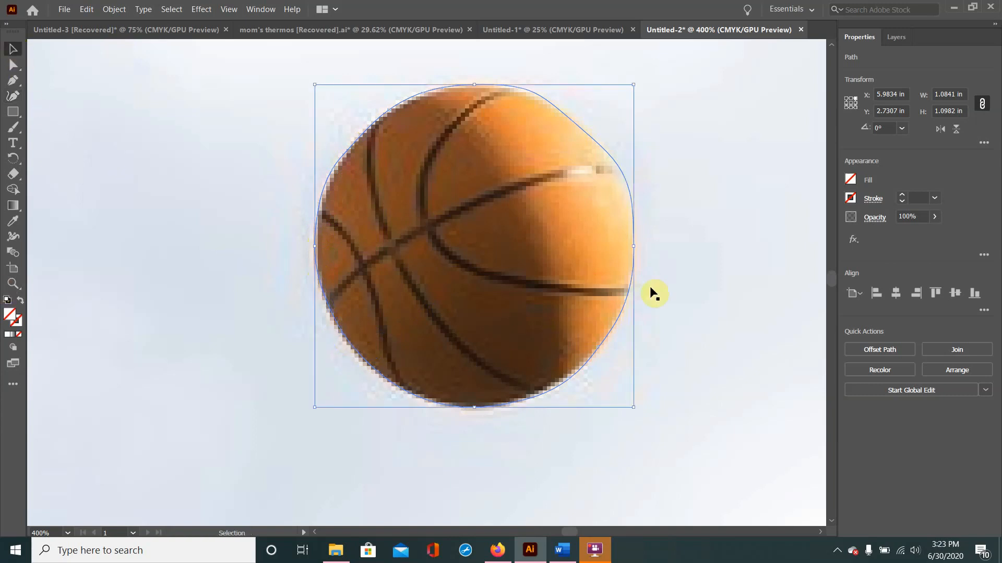
{"action": "scroll", "coordinate": [566, 340], "scroll_direction": "right", "scroll_amount": 2}
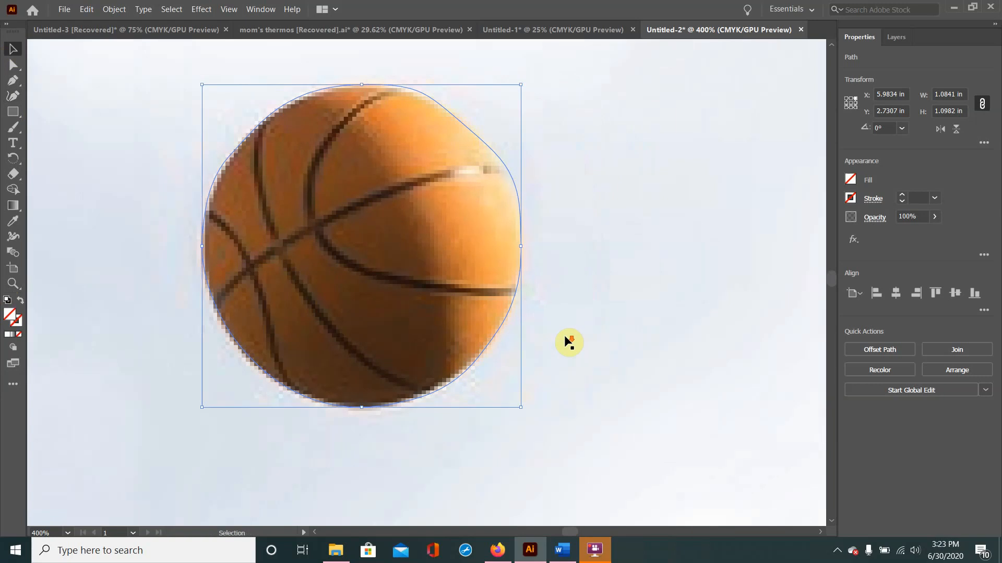
{"action": "left_click", "coordinate": [51, 532]}
{"action": "type", "text": "25"}
{"action": "key", "text": "Return"}
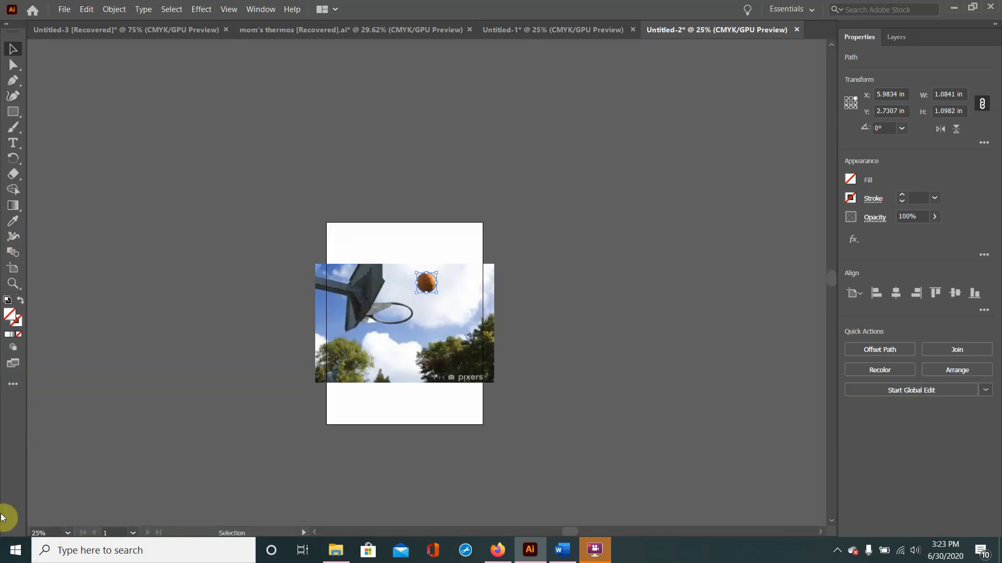
{"action": "left_click", "coordinate": [400, 414]}
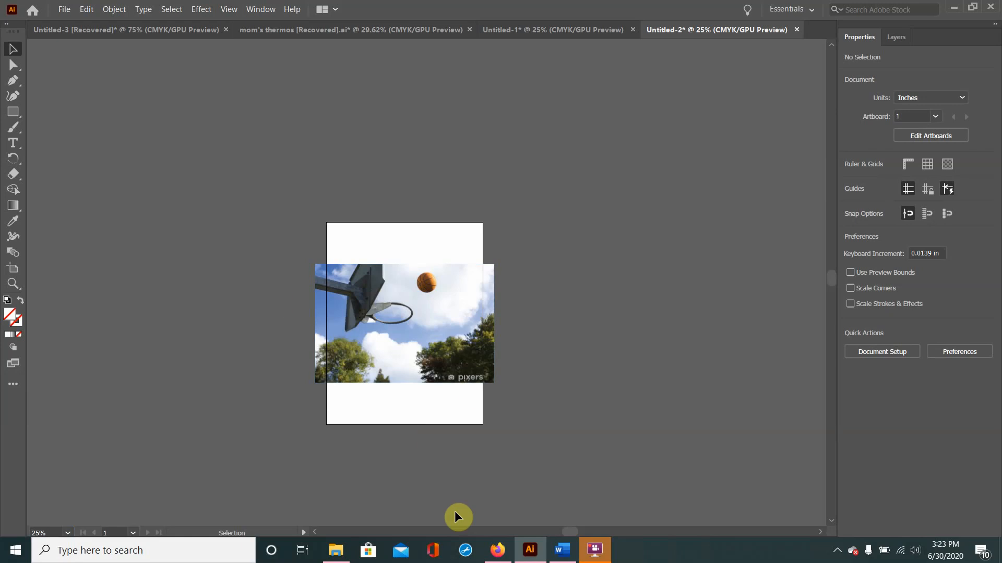
{"action": "key", "text": "a"}
{"action": "key", "text": "v"}
{"action": "key", "text": "ctrl+a"}
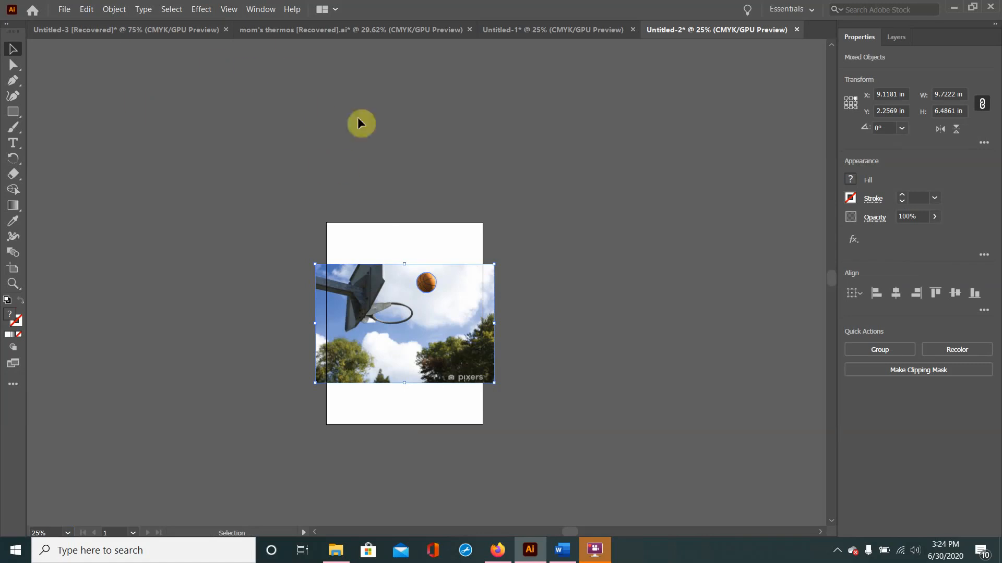
{"action": "left_click", "coordinate": [116, 9]}
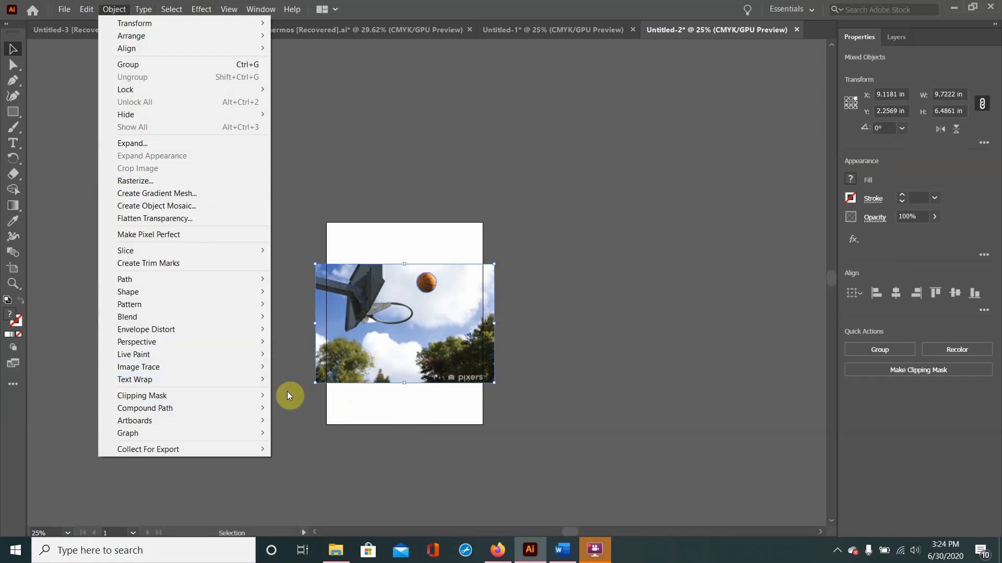
{"action": "mouse_move", "coordinate": [257, 396]}
{"action": "left_click", "coordinate": [302, 396]}
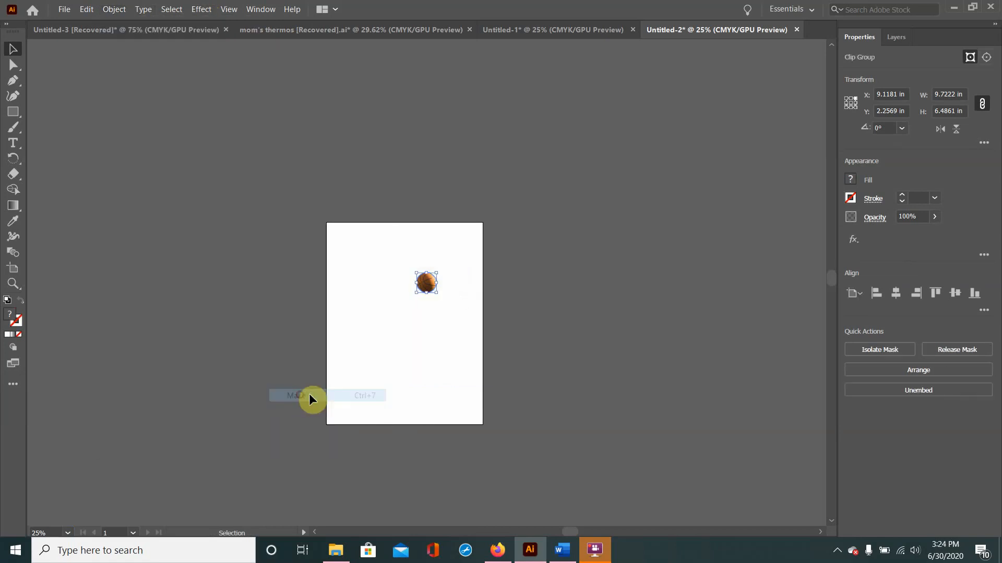
{"action": "left_click", "coordinate": [394, 395]}
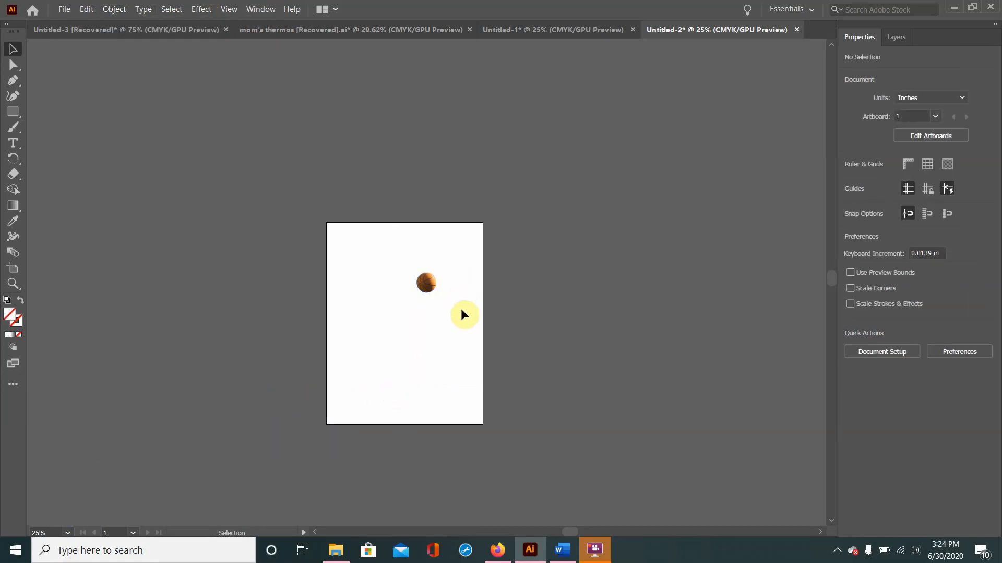
Move the clipped basketball to the middle of the artboard and select it.
{"action": "left_click_drag", "start_coordinate": [423, 288], "coordinate": [402, 326]}
{"action": "left_click", "coordinate": [441, 294]}
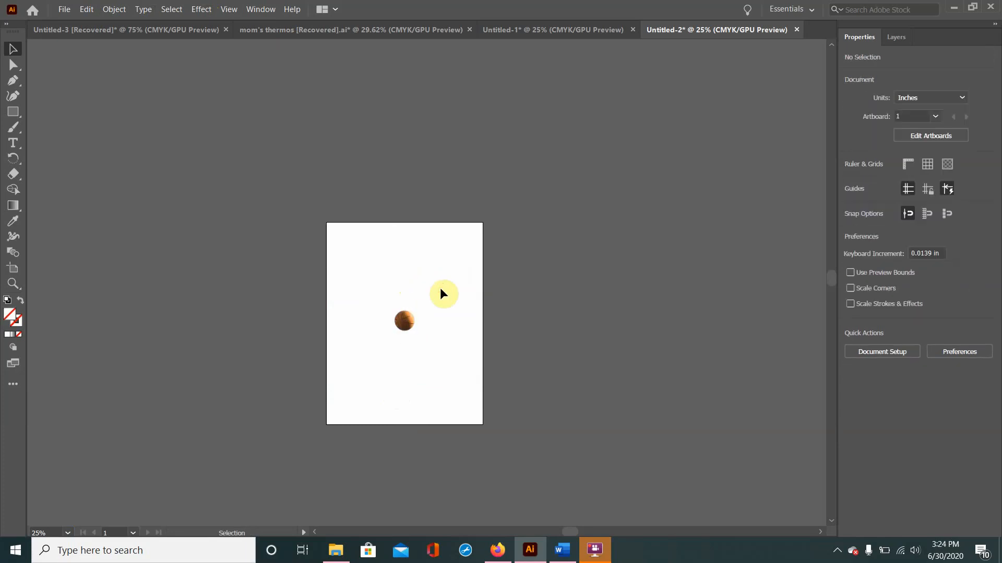
{"action": "left_click", "coordinate": [406, 320]}
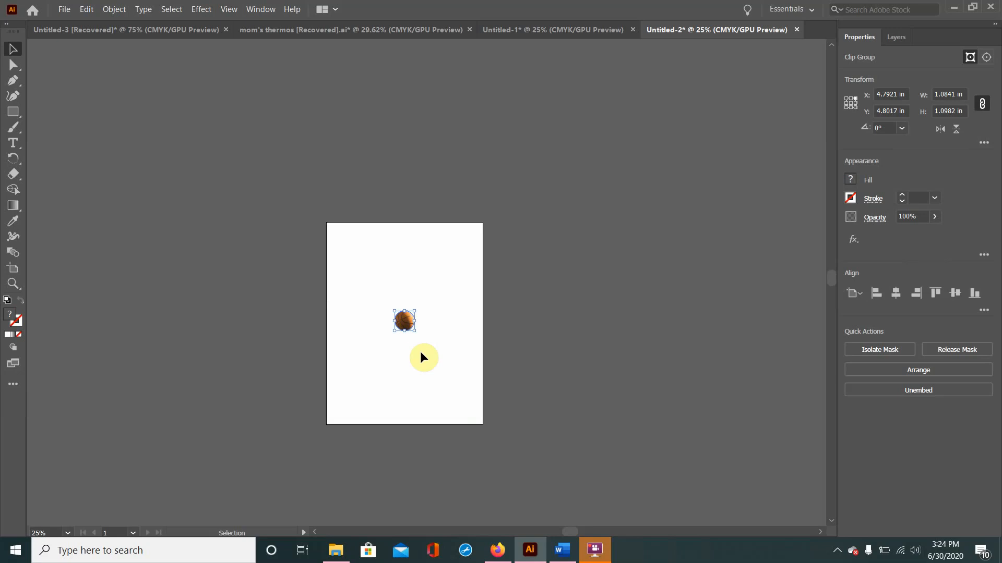
Examine the edges of the clipped basketball at 400% zoom and its overall look at 100%.
{"action": "scroll", "coordinate": [420, 352], "scroll_direction": "left", "scroll_amount": 1}
{"action": "left_click", "coordinate": [46, 534]}
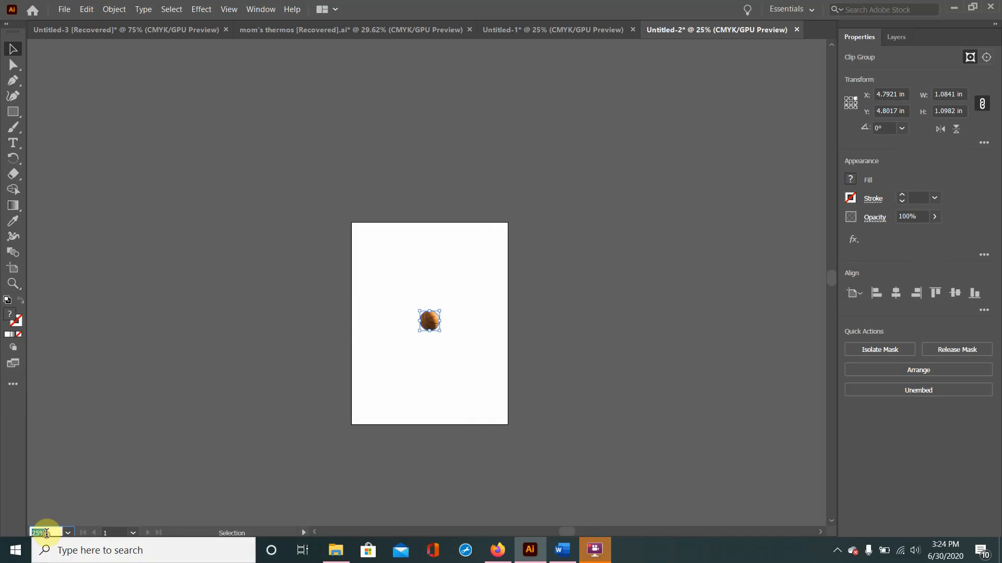
{"action": "key", "text": "BackSpace"}
{"action": "key", "text": "Return"}
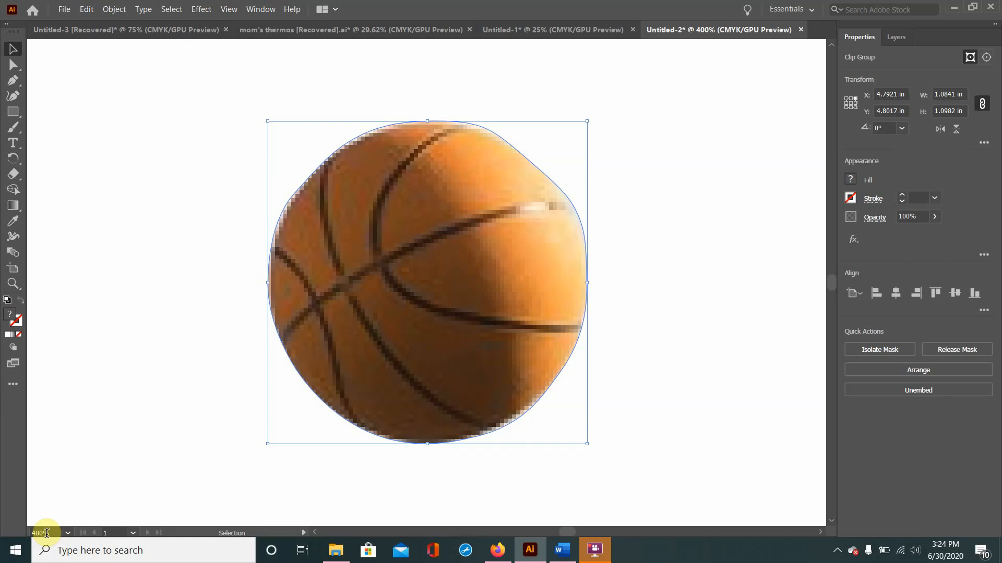
{"action": "left_click_drag", "start_coordinate": [597, 184], "coordinate": [635, 217]}
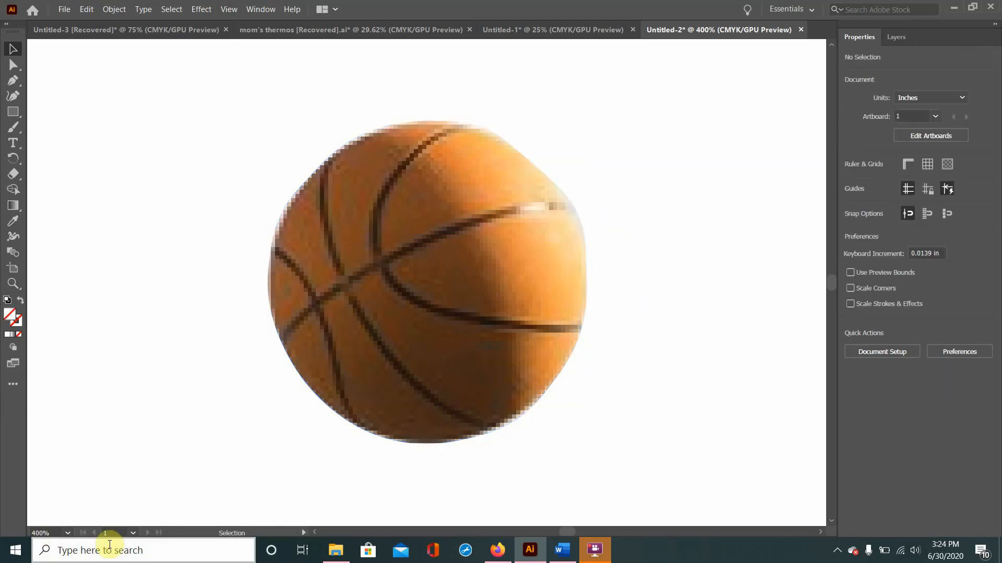
{"action": "left_click", "coordinate": [44, 530]}
{"action": "type", "text": "10"}
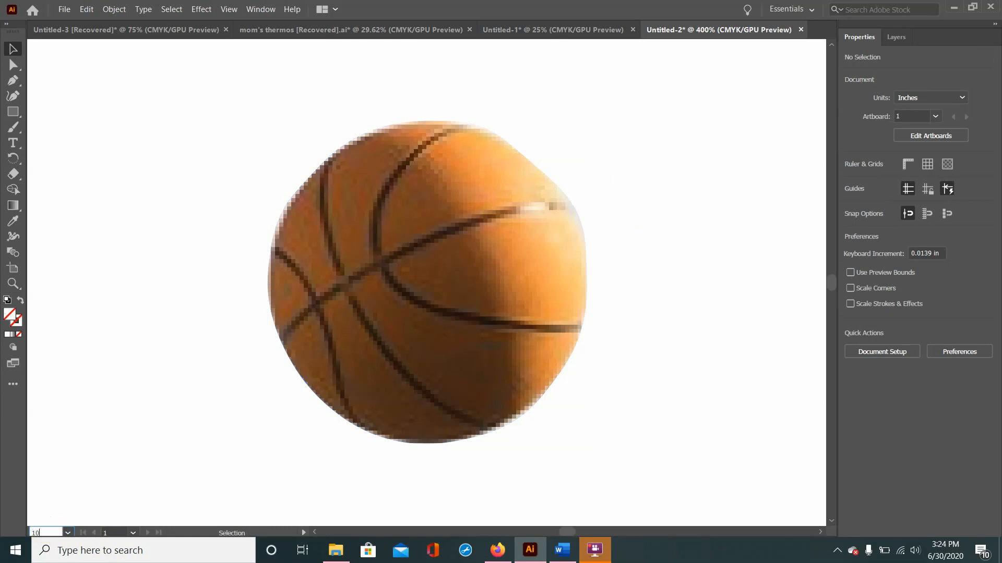
{"action": "type", "text": "0"}
{"action": "key", "text": "Return"}
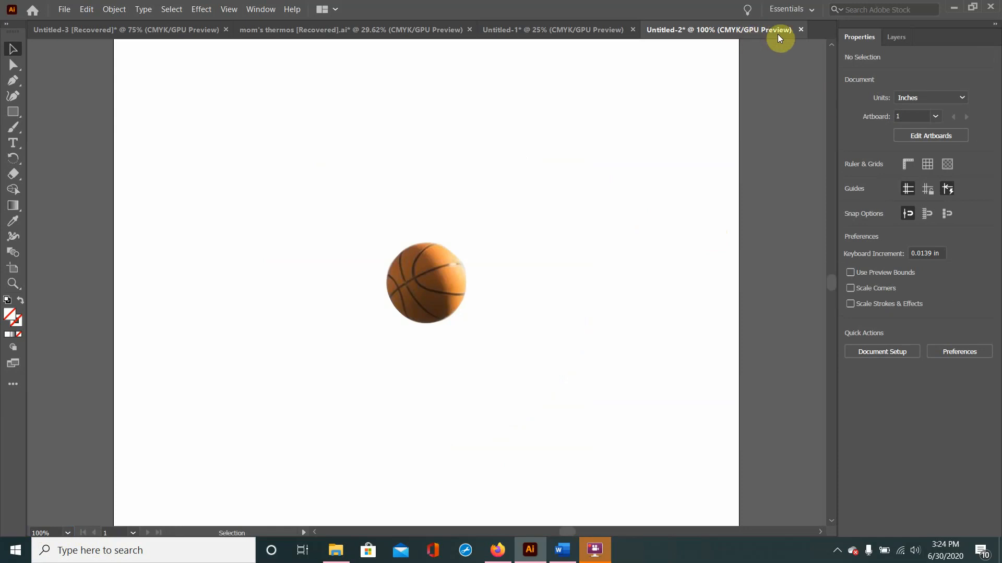
Close the Untitled-2 document without saving its changes.
{"action": "left_click", "coordinate": [802, 30]}
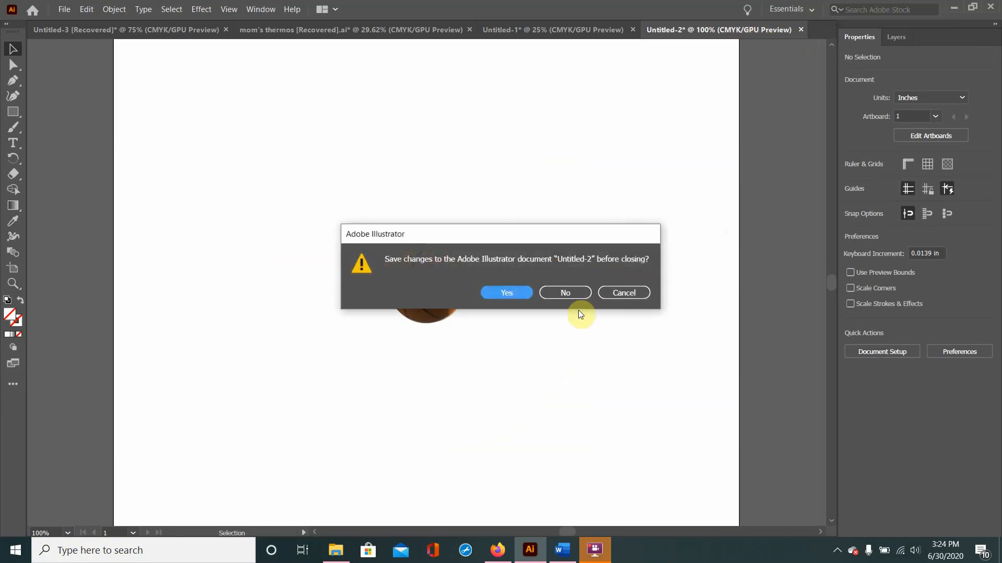
{"action": "left_click", "coordinate": [575, 290]}
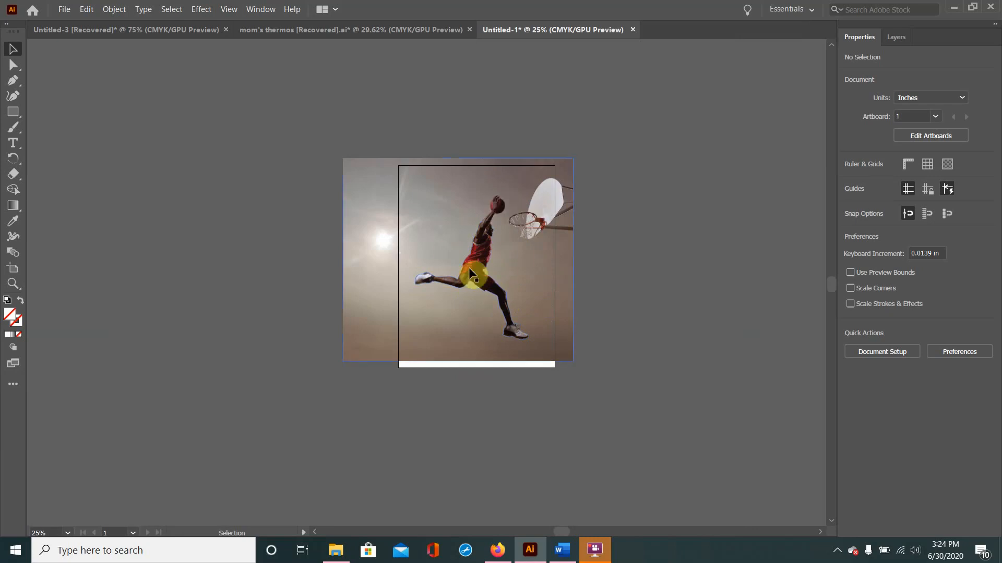
Isolate the traced path around the dunking player and check its outline at 100% zoom.
{"action": "left_click", "coordinate": [485, 292]}
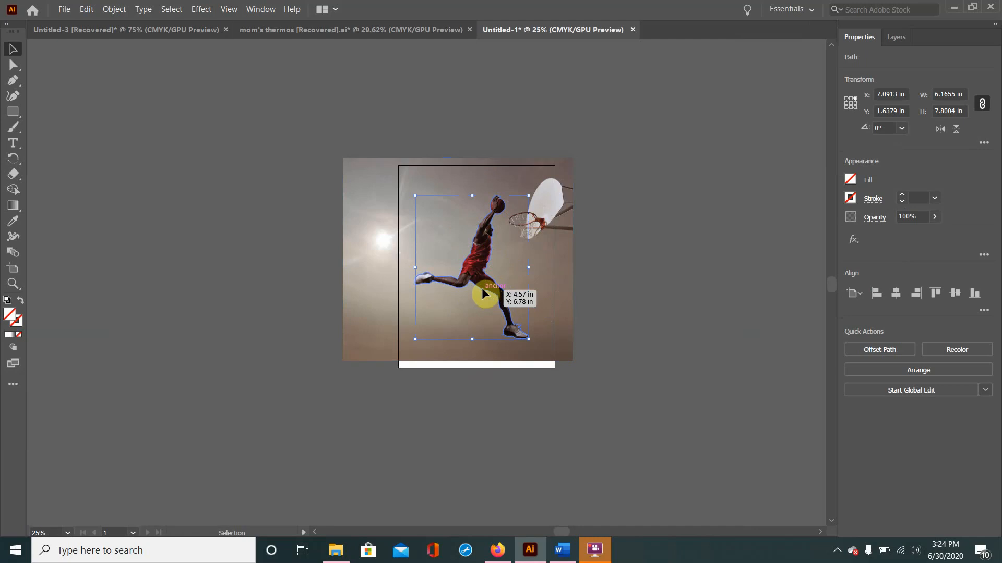
{"action": "double_click", "coordinate": [482, 290]}
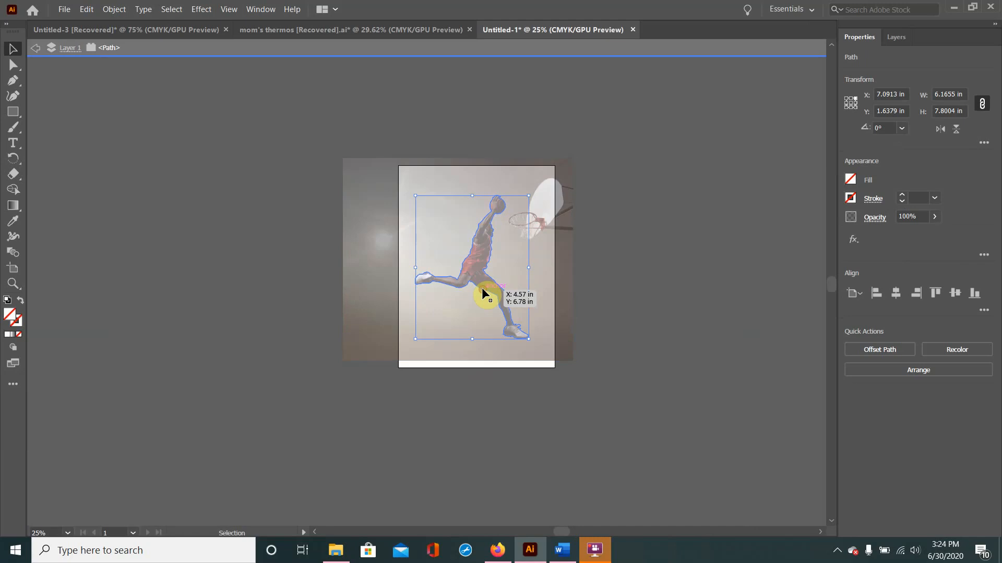
{"action": "left_click", "coordinate": [46, 532]}
{"action": "type", "text": "100"}
{"action": "key", "text": "Return"}
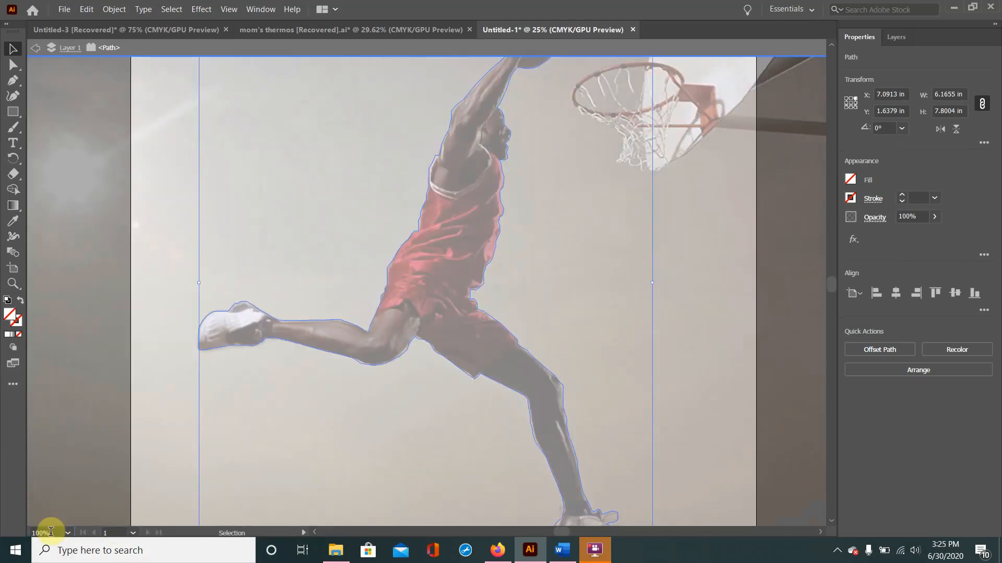
{"action": "left_click", "coordinate": [525, 233]}
{"action": "scroll", "coordinate": [523, 239], "scroll_direction": "right", "scroll_amount": 2}
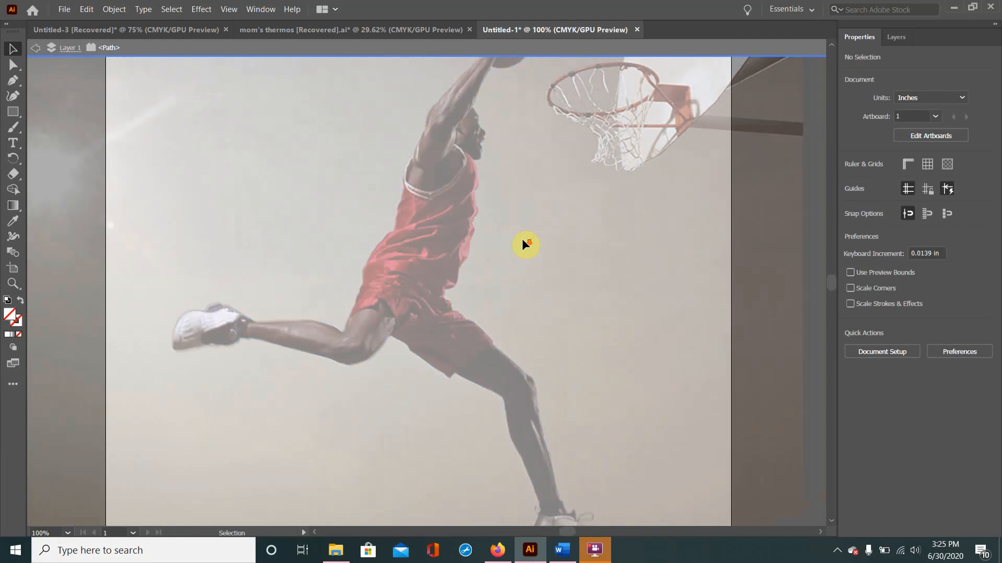
{"action": "scroll", "coordinate": [523, 239], "scroll_direction": "up", "scroll_amount": 1}
{"action": "scroll", "coordinate": [522, 241], "scroll_direction": "up", "scroll_amount": 4}
{"action": "scroll", "coordinate": [522, 241], "scroll_direction": "down", "scroll_amount": 2}
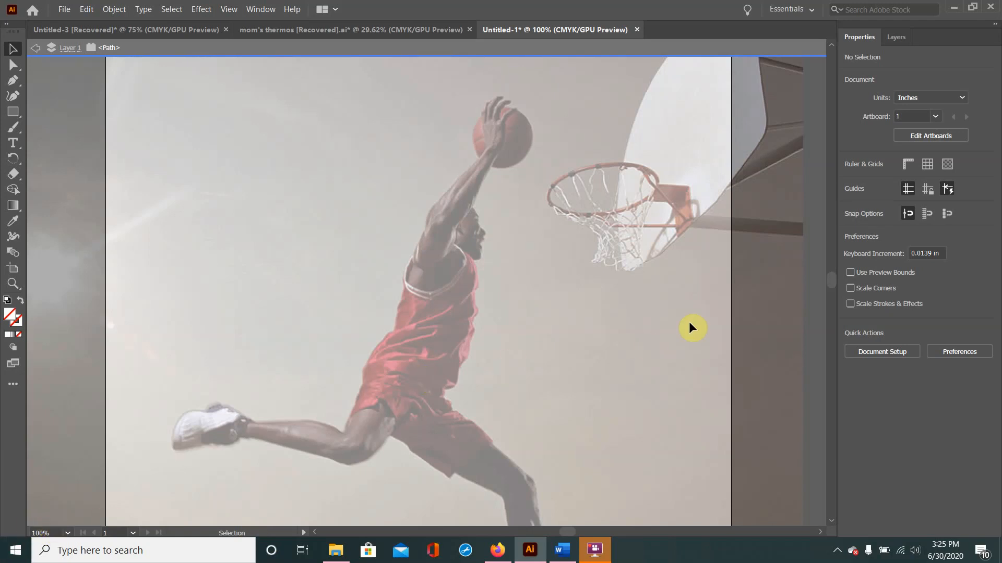
Try to make a clipping mask from the player path alone while in isolation mode.
{"action": "key", "text": "ctrl+a"}
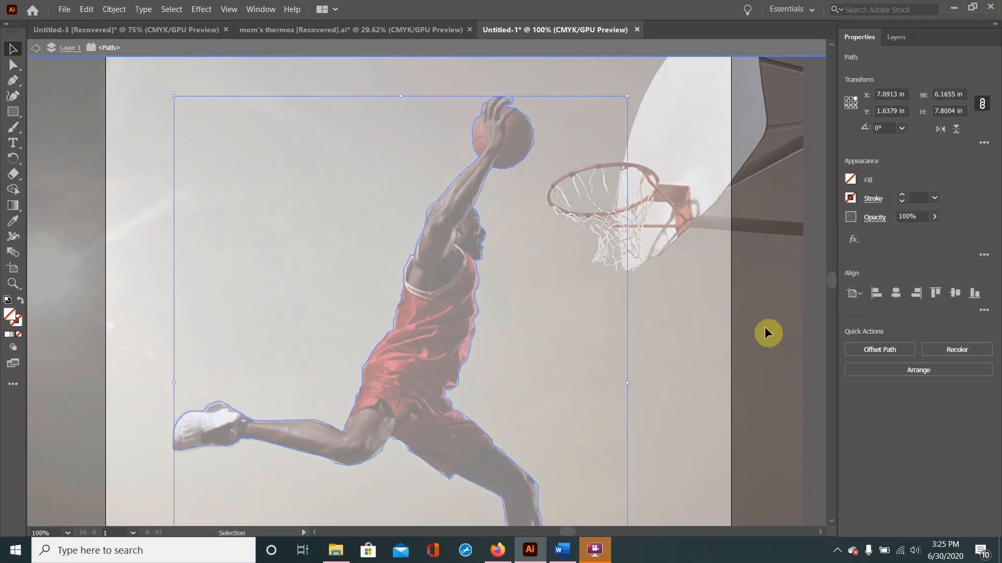
{"action": "left_click", "coordinate": [64, 9]}
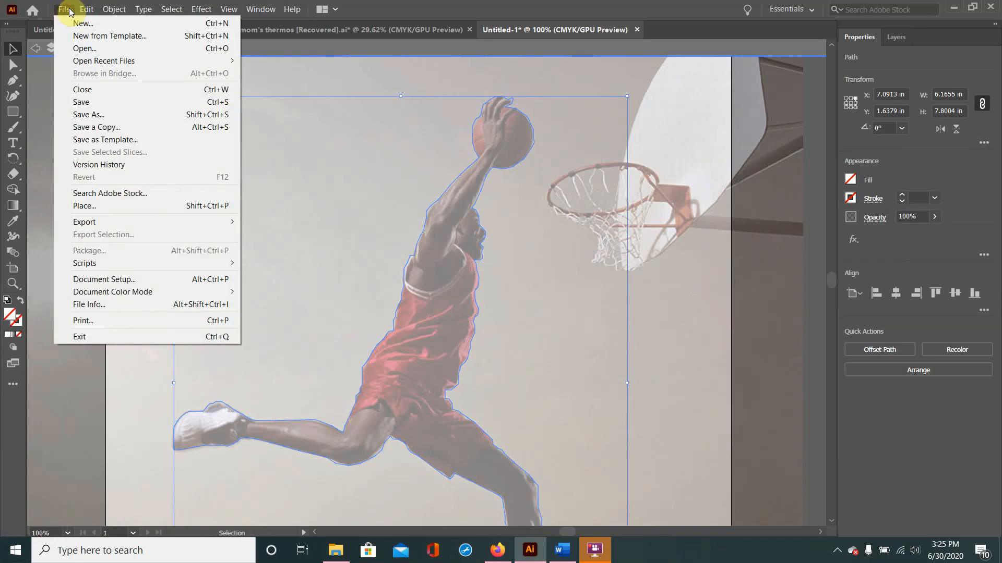
{"action": "mouse_move", "coordinate": [114, 8]}
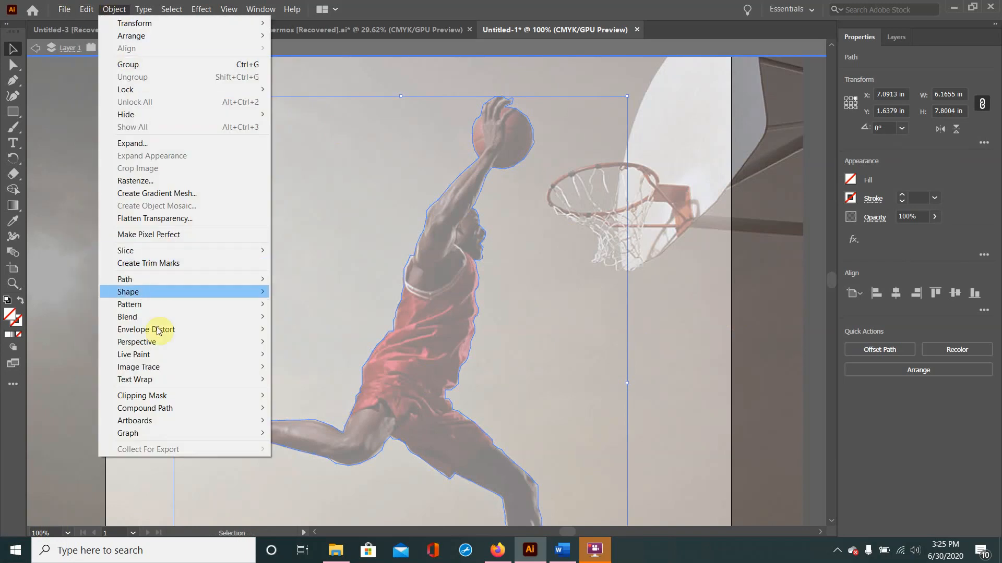
{"action": "mouse_move", "coordinate": [261, 396]}
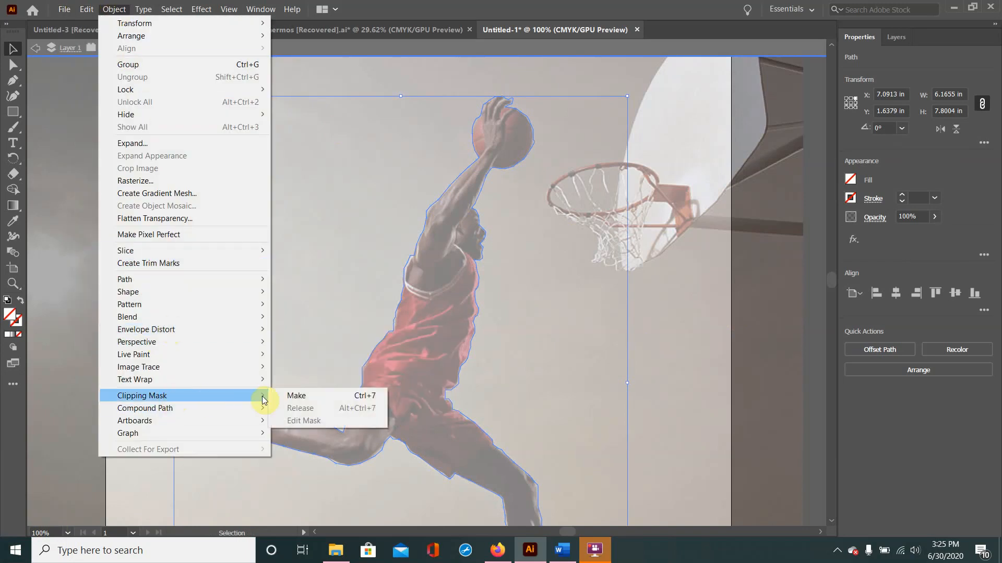
{"action": "left_click", "coordinate": [295, 396]}
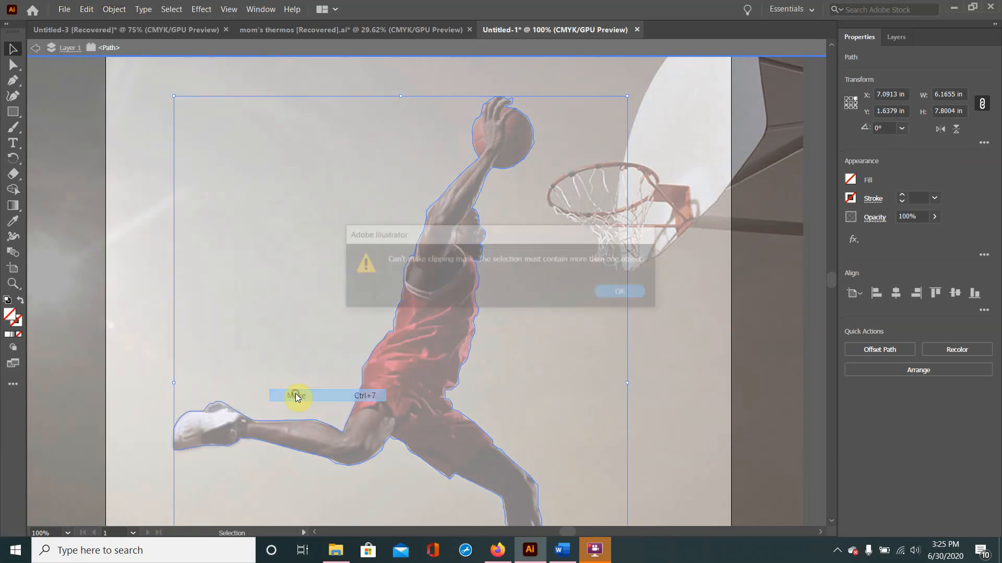
{"action": "left_click", "coordinate": [635, 290]}
{"action": "left_click", "coordinate": [740, 351]}
Exit isolation mode and make a clipping mask from the player path together with the background photo.
{"action": "scroll", "coordinate": [789, 362], "scroll_direction": "right", "scroll_amount": 1}
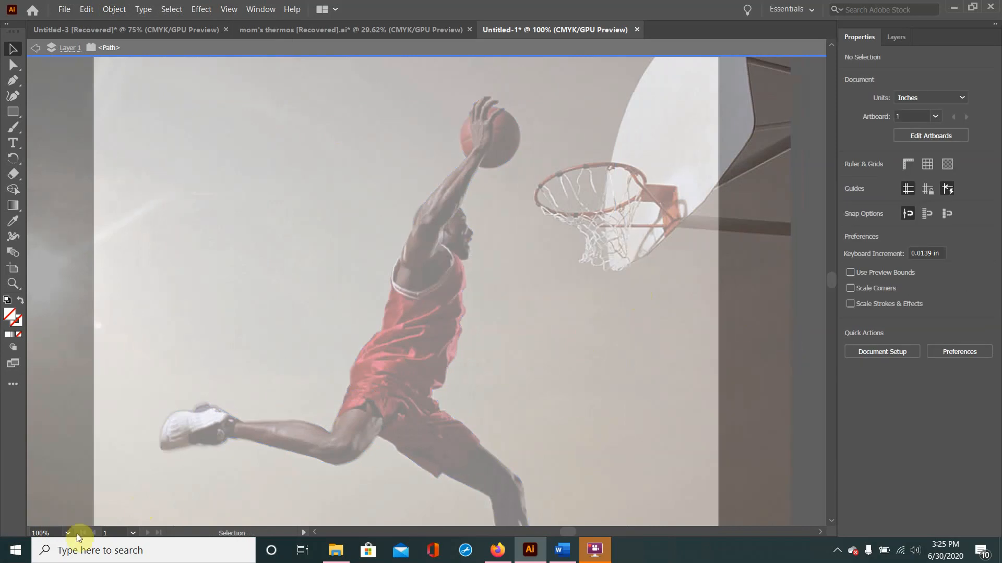
{"action": "left_click", "coordinate": [43, 532]}
{"action": "type", "text": "25"}
{"action": "key", "text": "Return"}
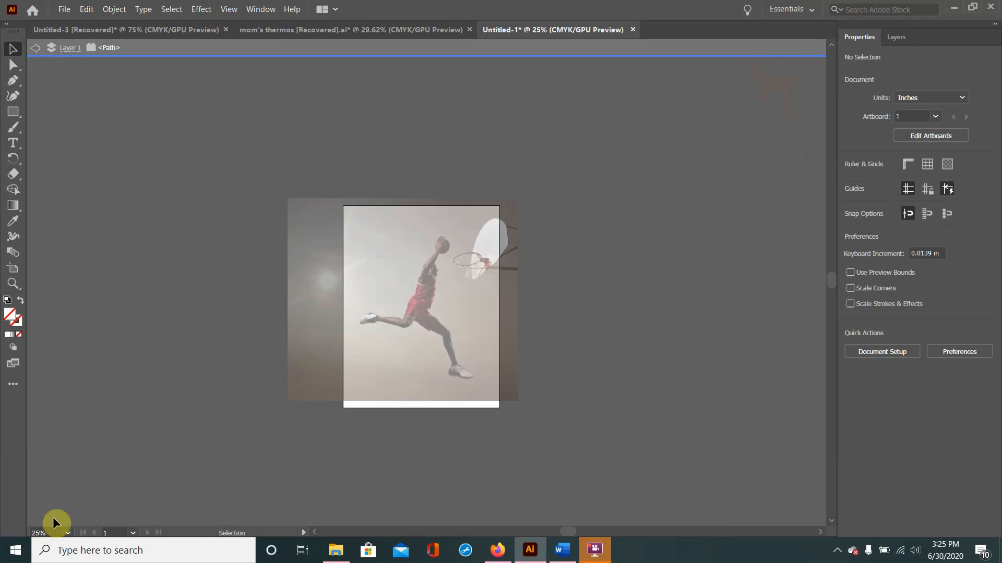
{"action": "double_click", "coordinate": [79, 405]}
{"action": "left_click", "coordinate": [312, 392]}
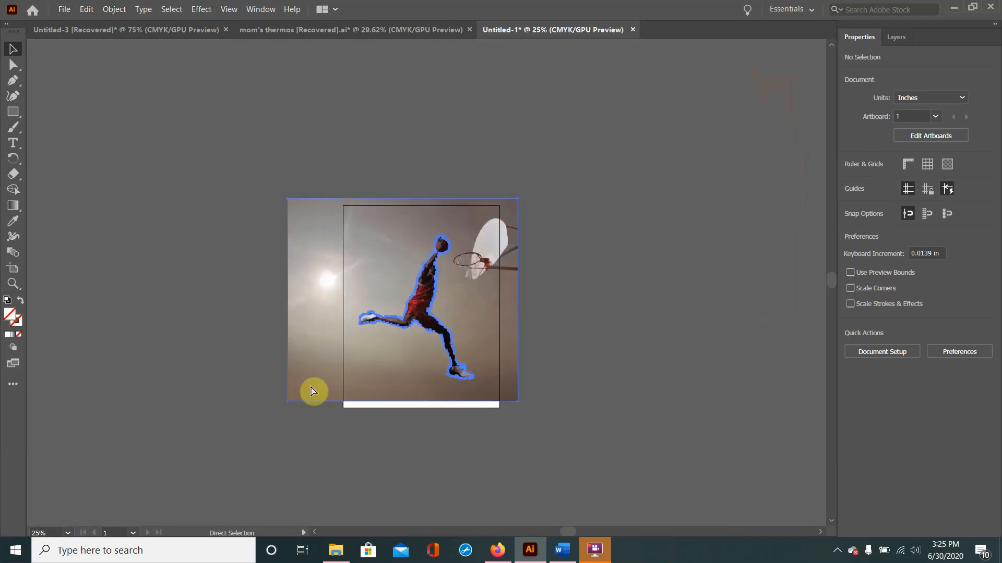
{"action": "left_click", "coordinate": [115, 9]}
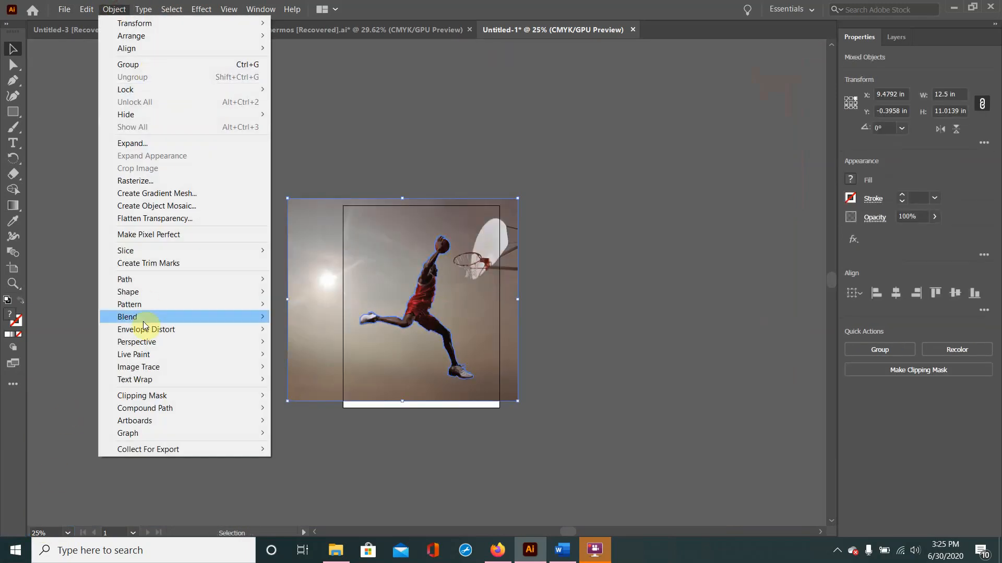
{"action": "mouse_move", "coordinate": [142, 395]}
{"action": "left_click", "coordinate": [304, 394]}
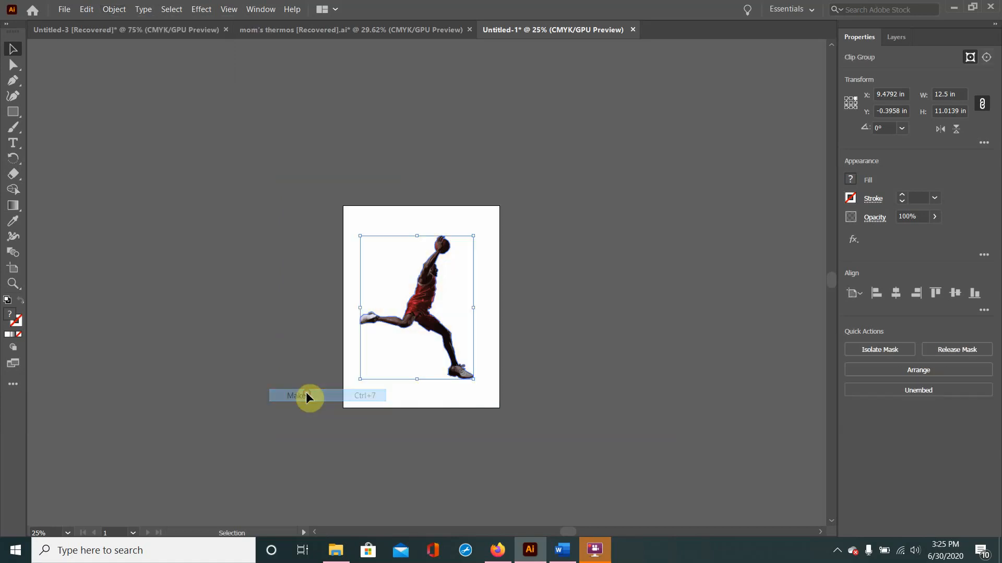
{"action": "left_click", "coordinate": [477, 295]}
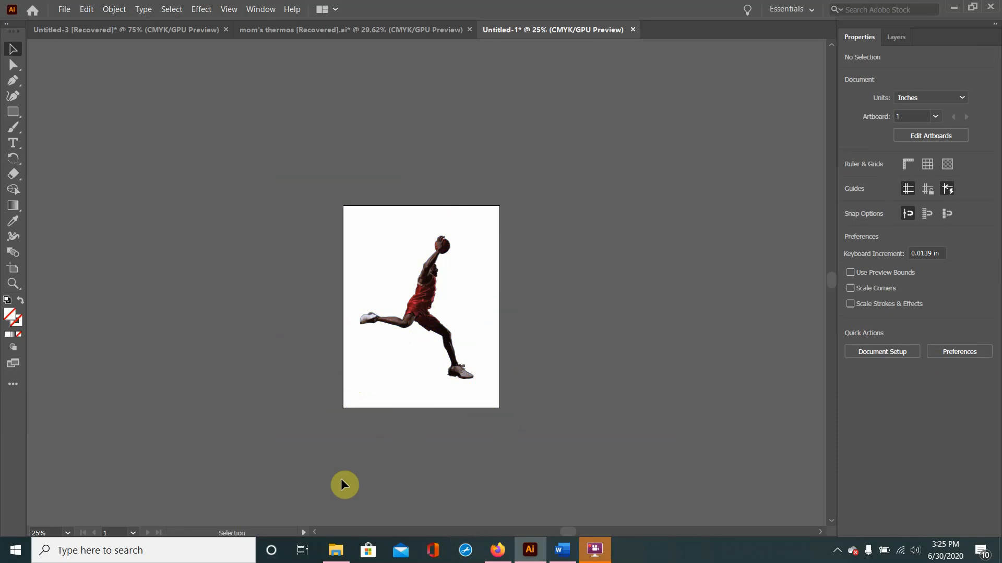
Convert the clipped player image to grayscale and reselect it.
{"action": "left_click", "coordinate": [442, 320]}
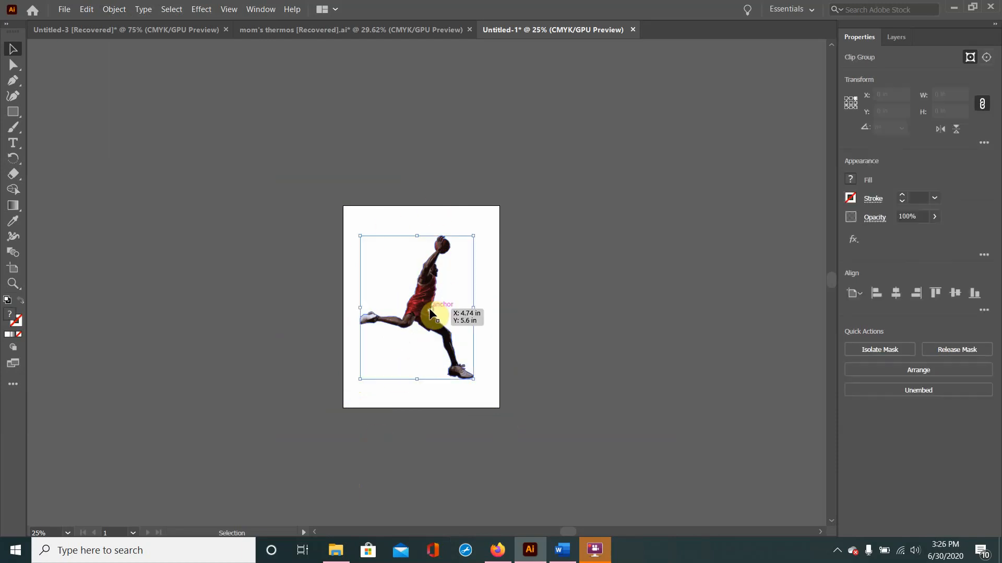
{"action": "left_click", "coordinate": [94, 9]}
{"action": "mouse_move", "coordinate": [158, 212]}
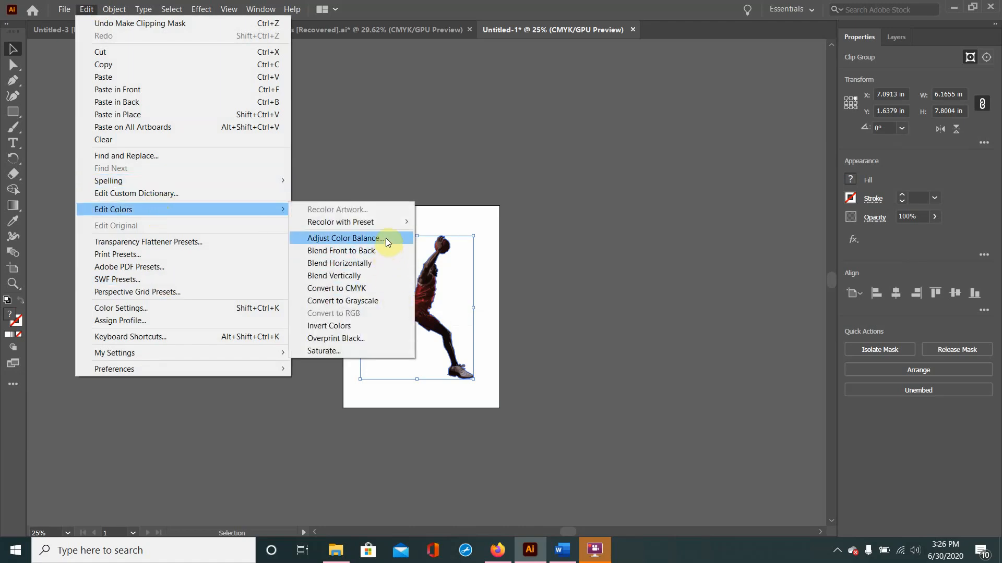
{"action": "left_click", "coordinate": [358, 300]}
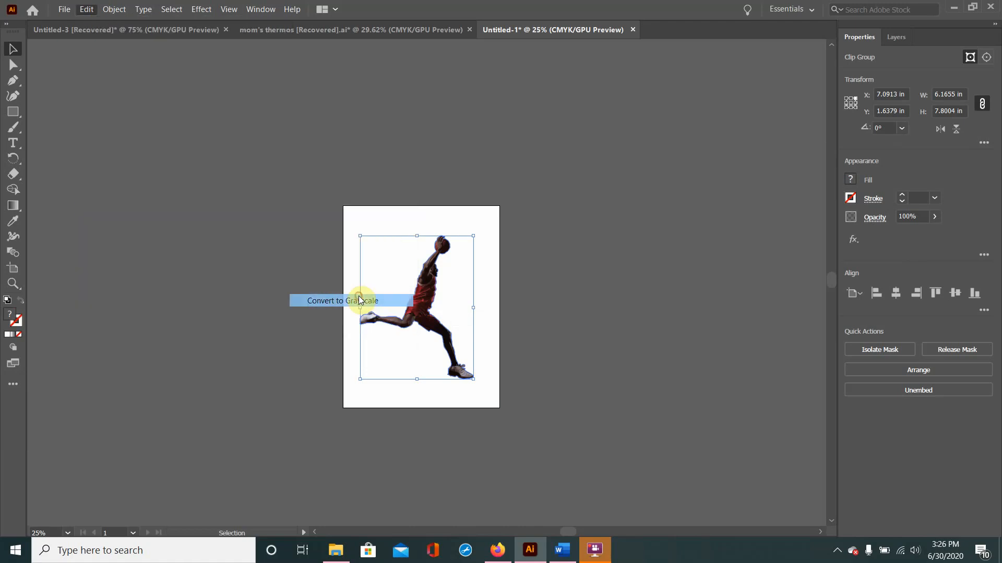
{"action": "left_click", "coordinate": [504, 326]}
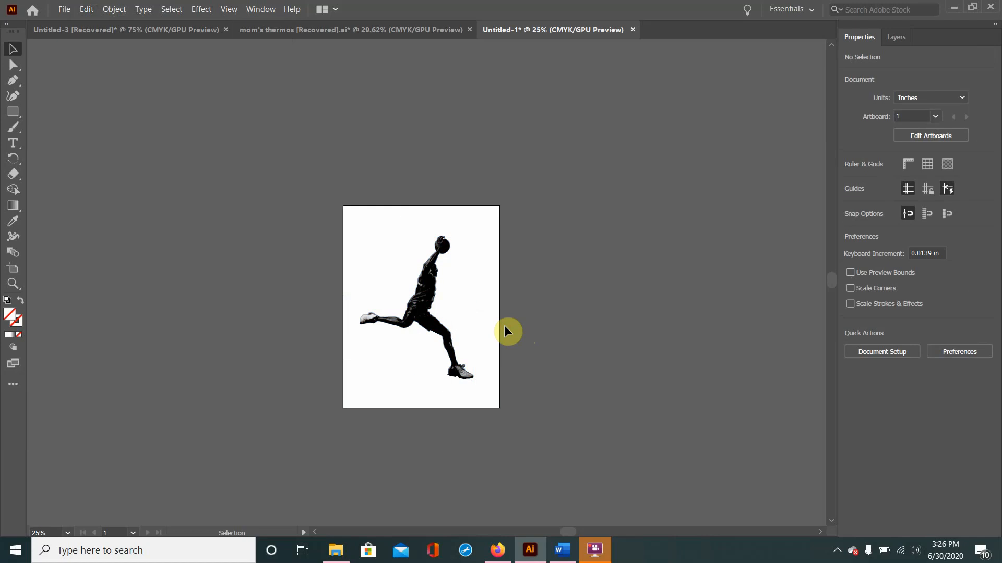
{"action": "left_click", "coordinate": [433, 313]}
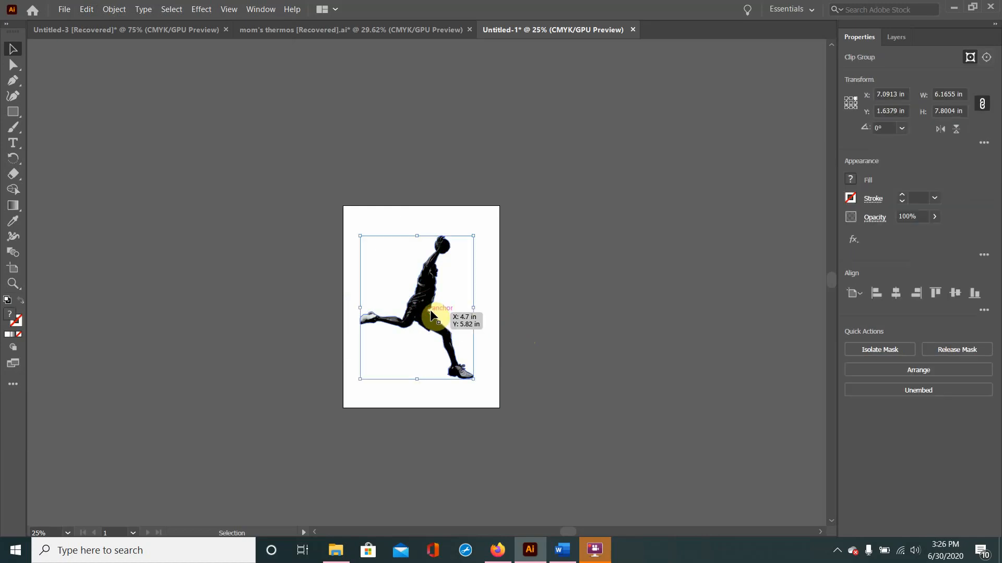